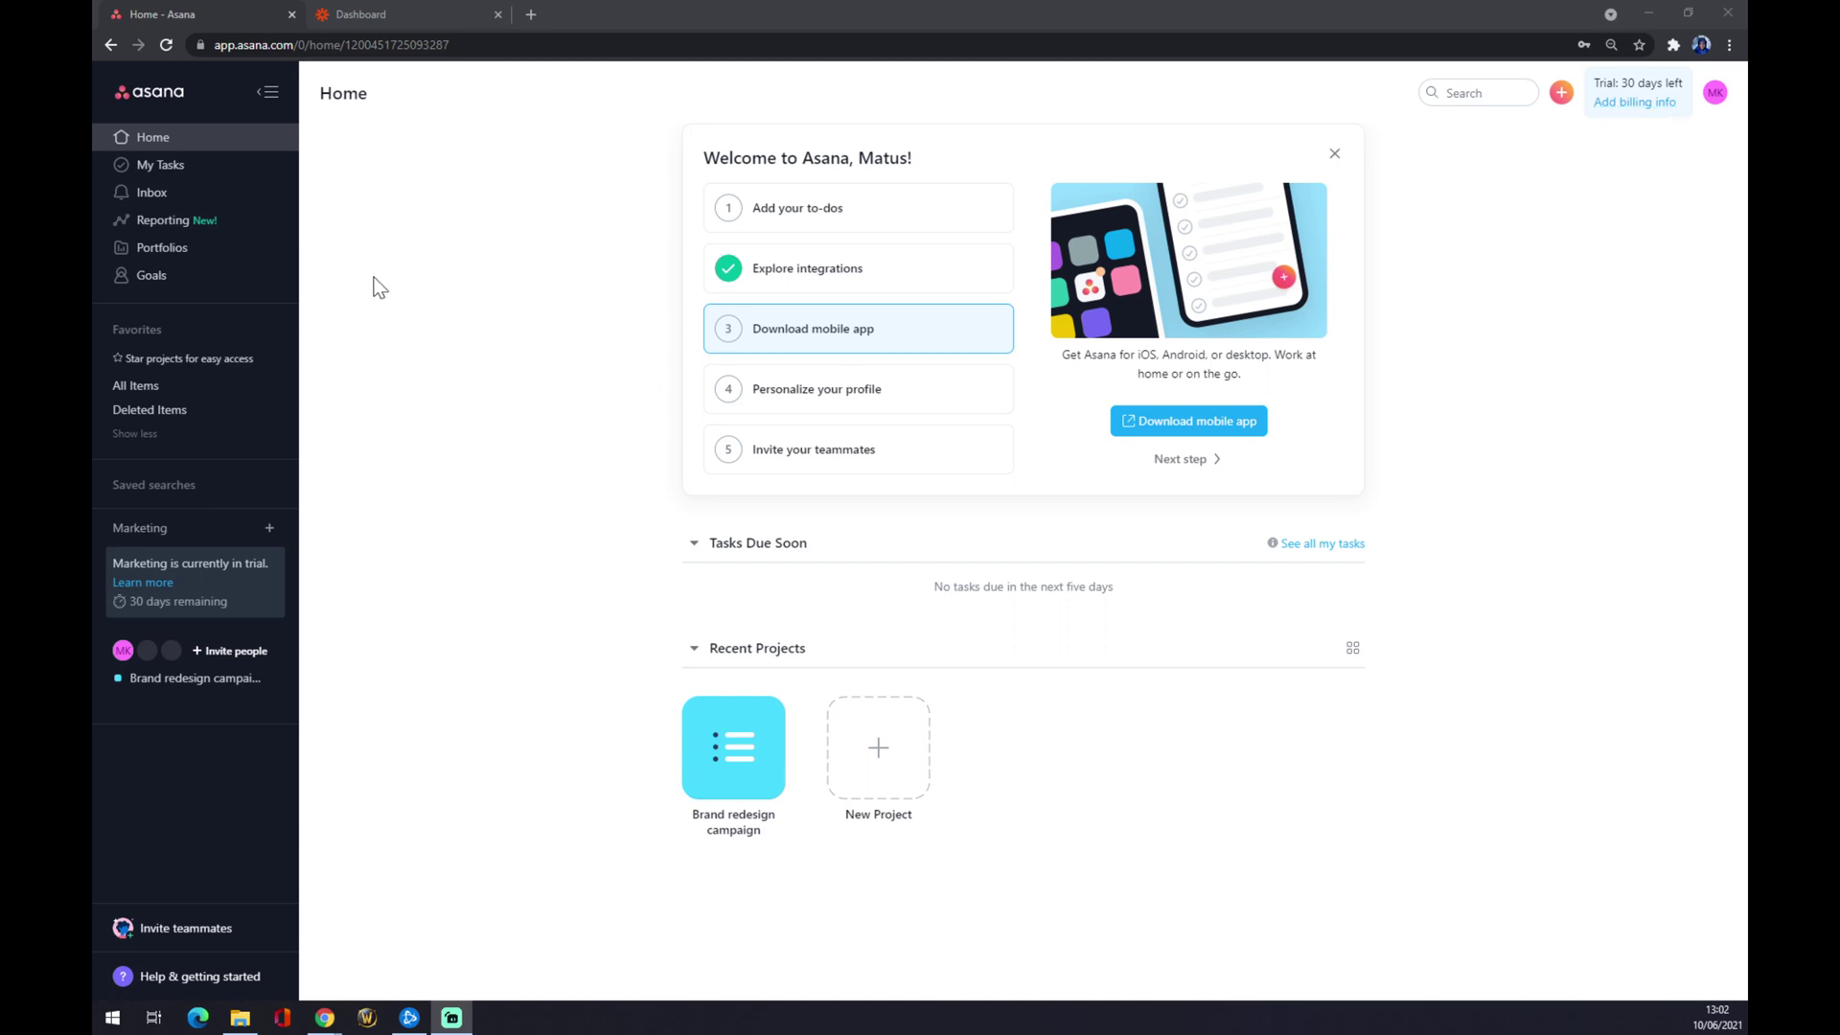
Bring up the Explore integrations item in Asana's Welcome checklist.
left_click(789, 271)
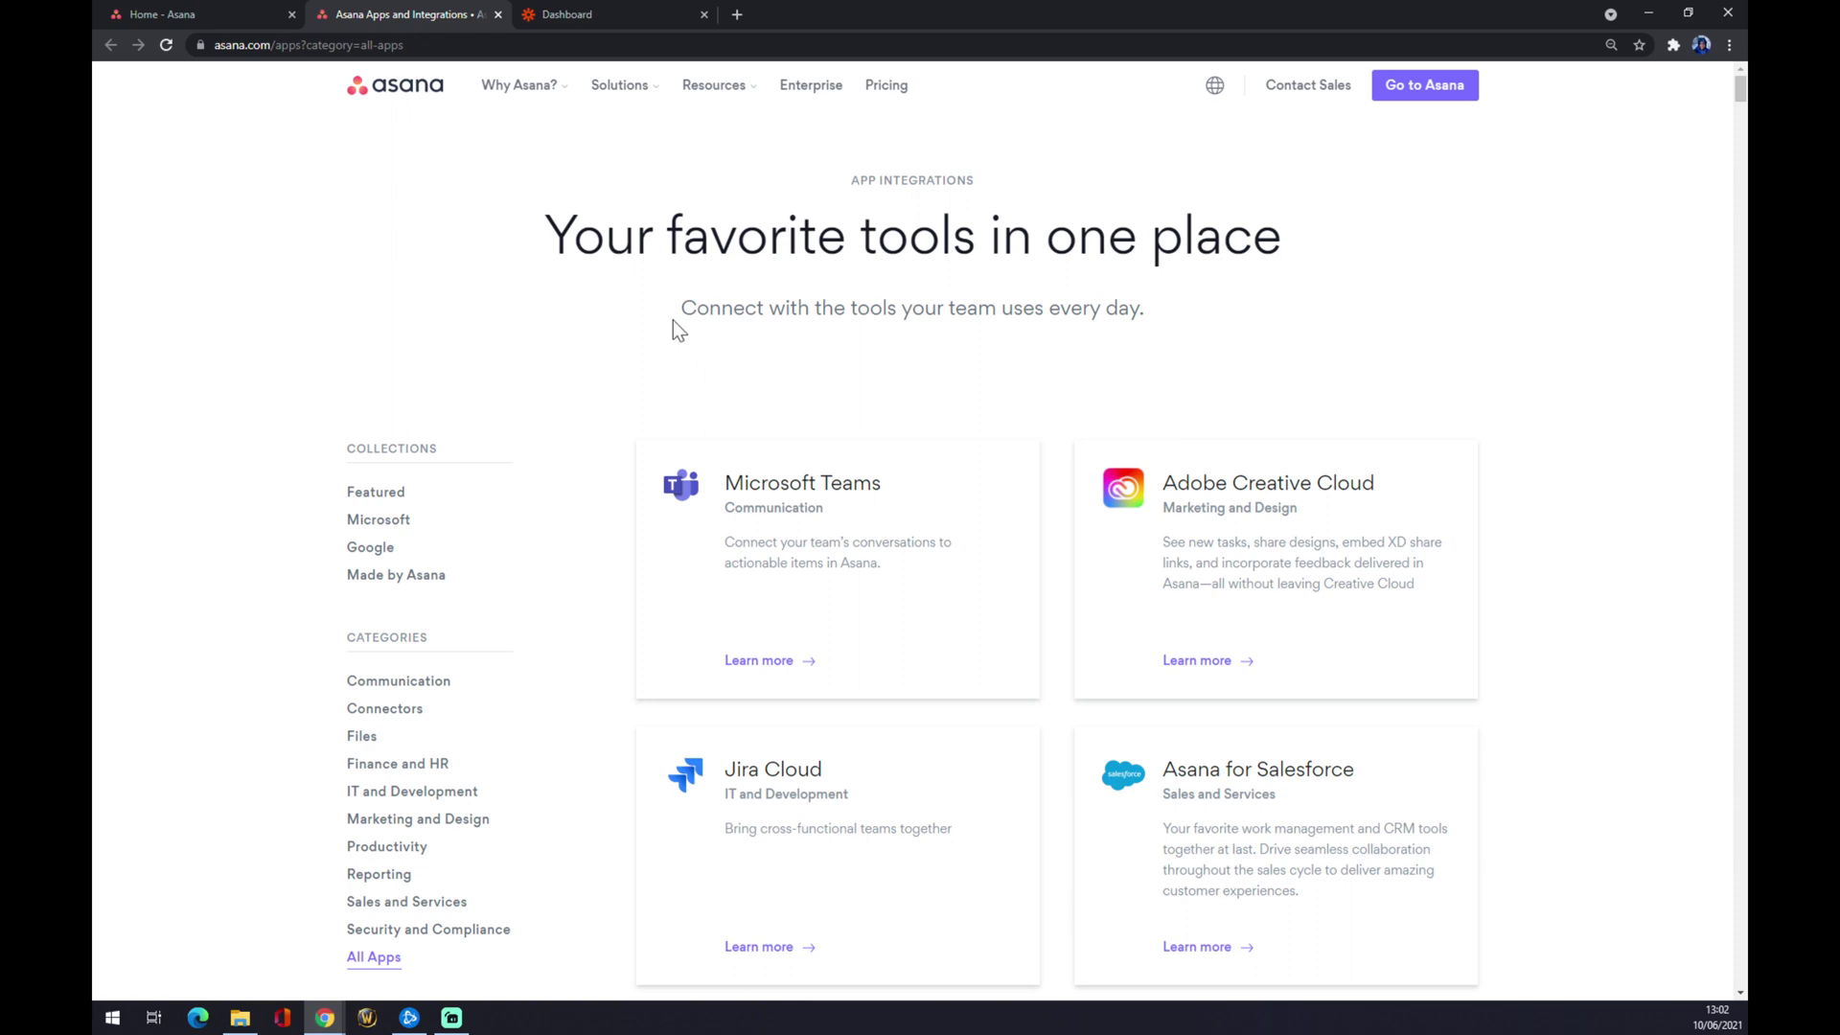
scroll(678, 325, "down", 2)
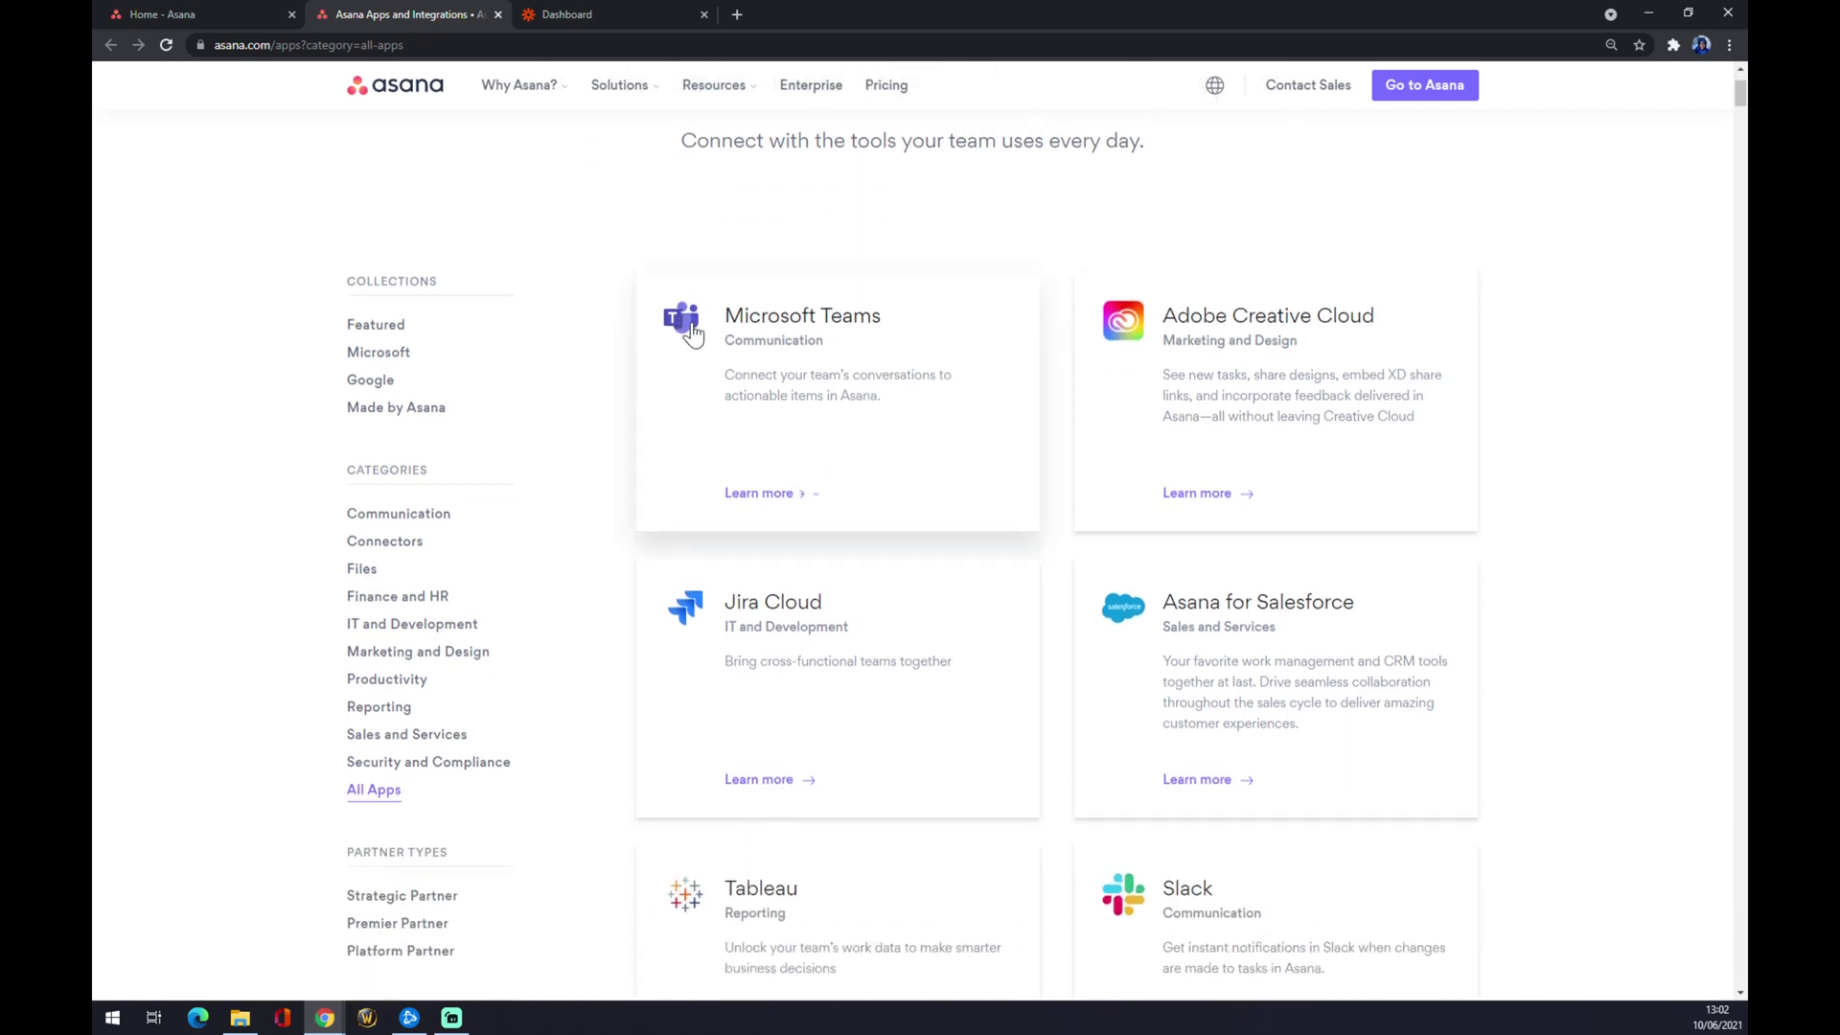
scroll(694, 333, "up", 2)
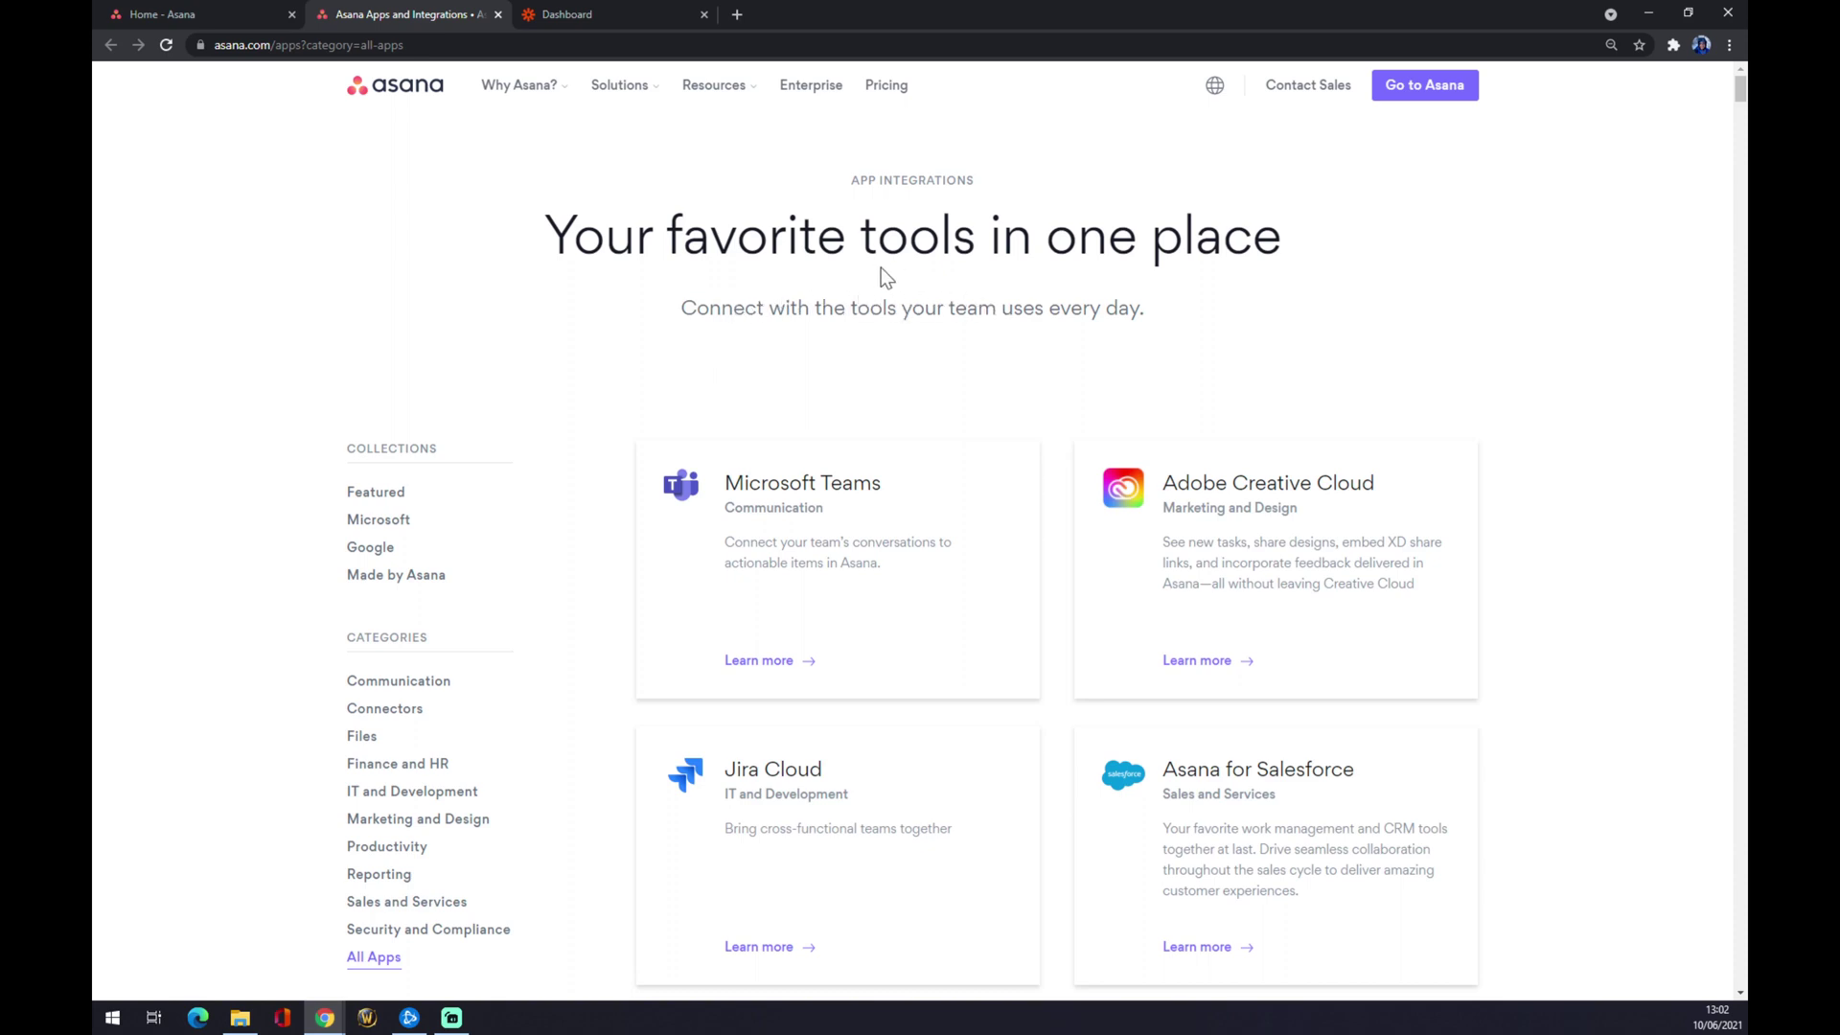
scroll(905, 307, "down", 13)
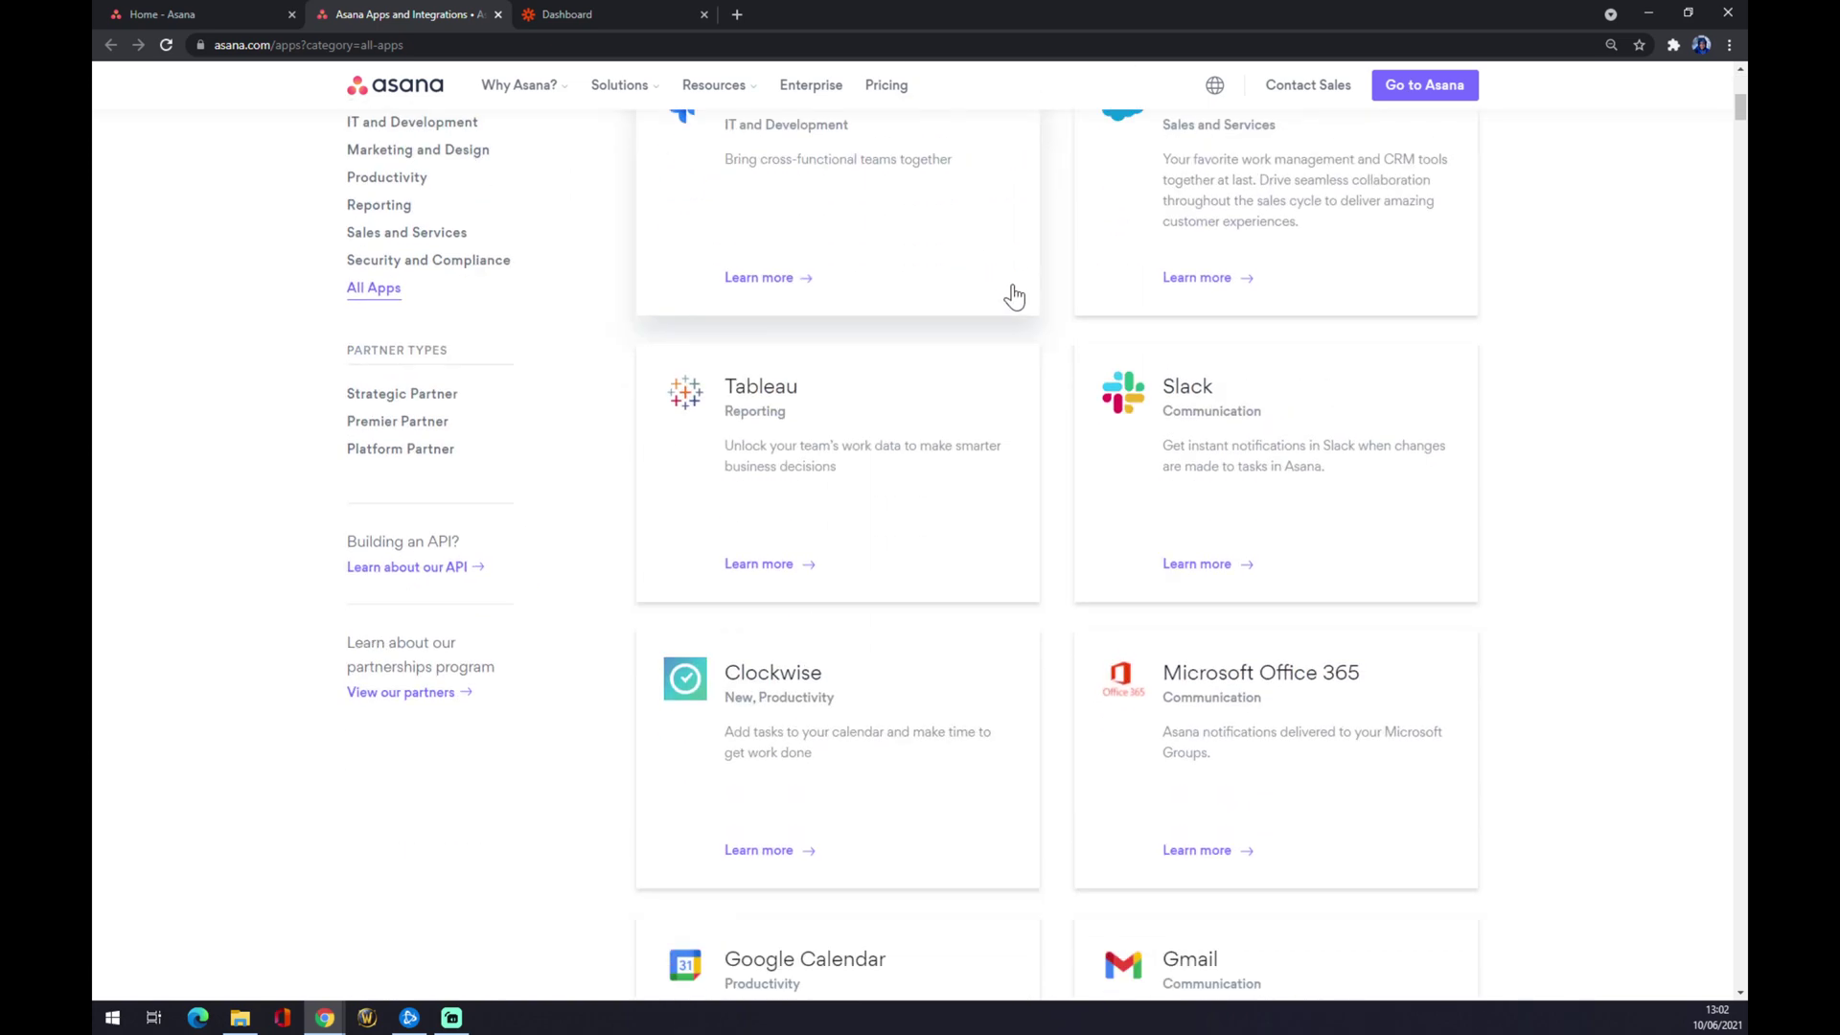
scroll(1014, 285, "down", 20)
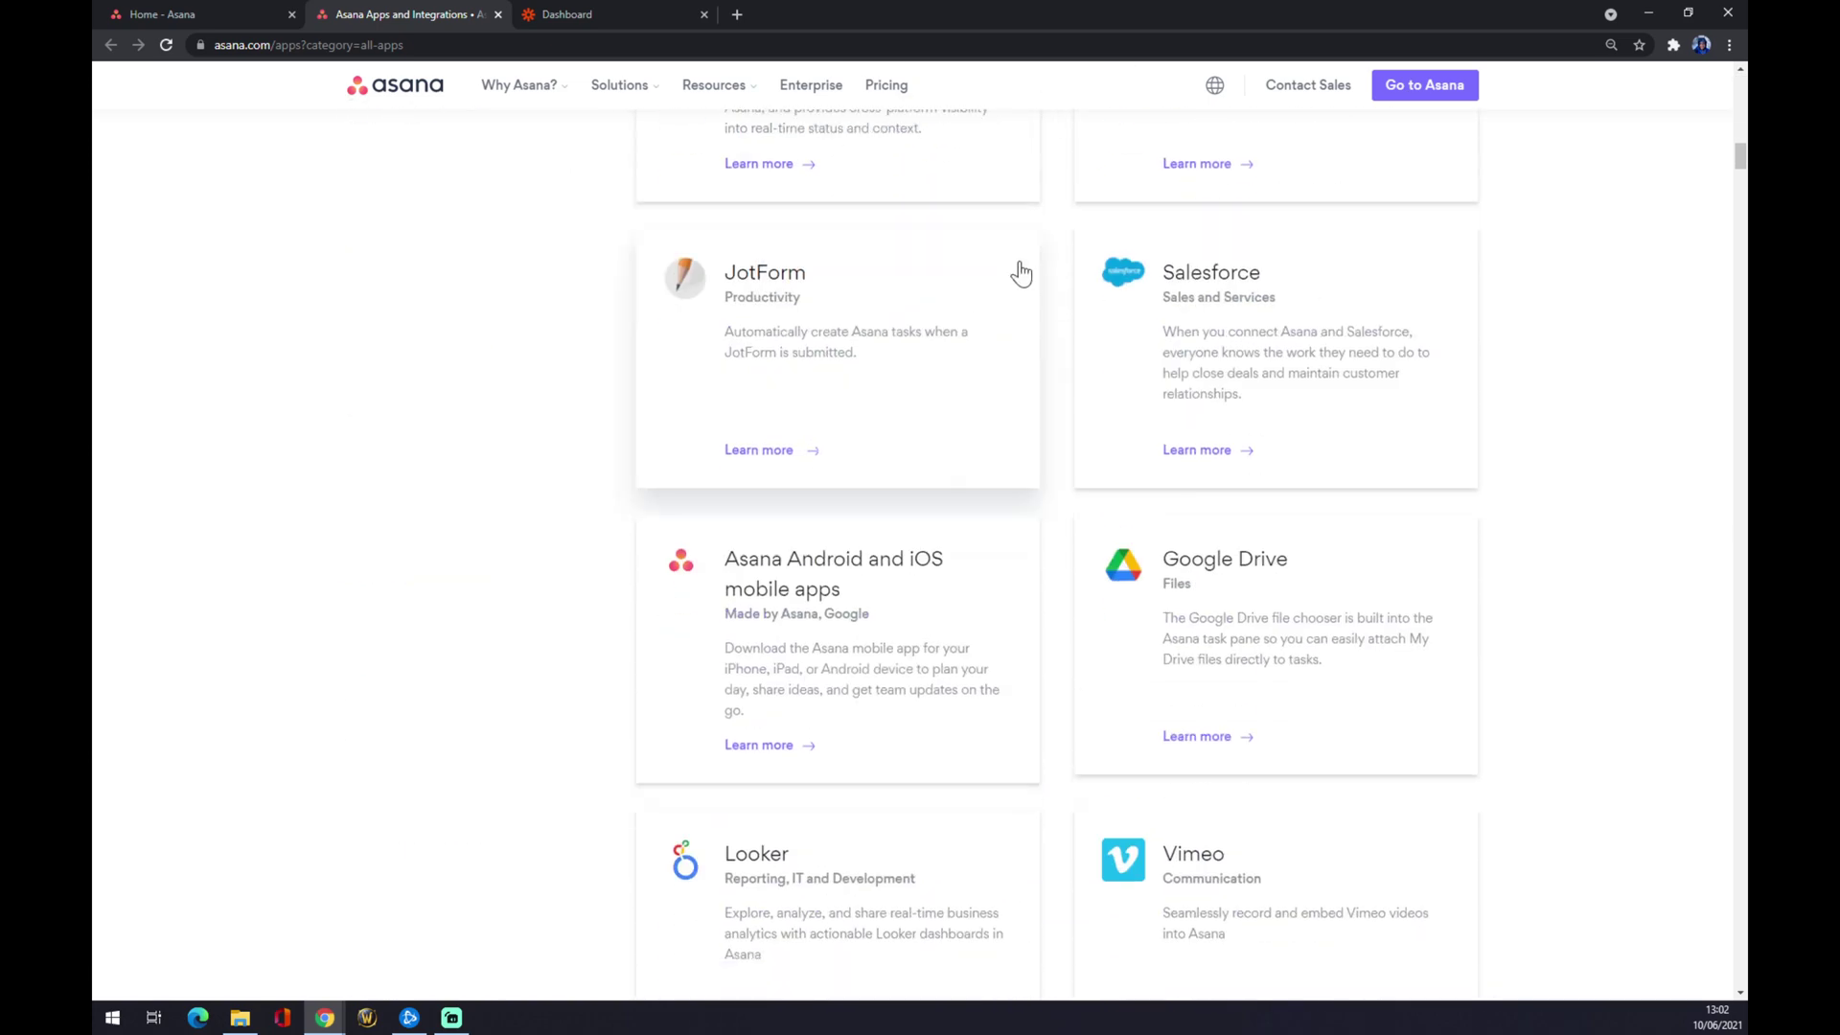
scroll(1021, 274, "down", 14)
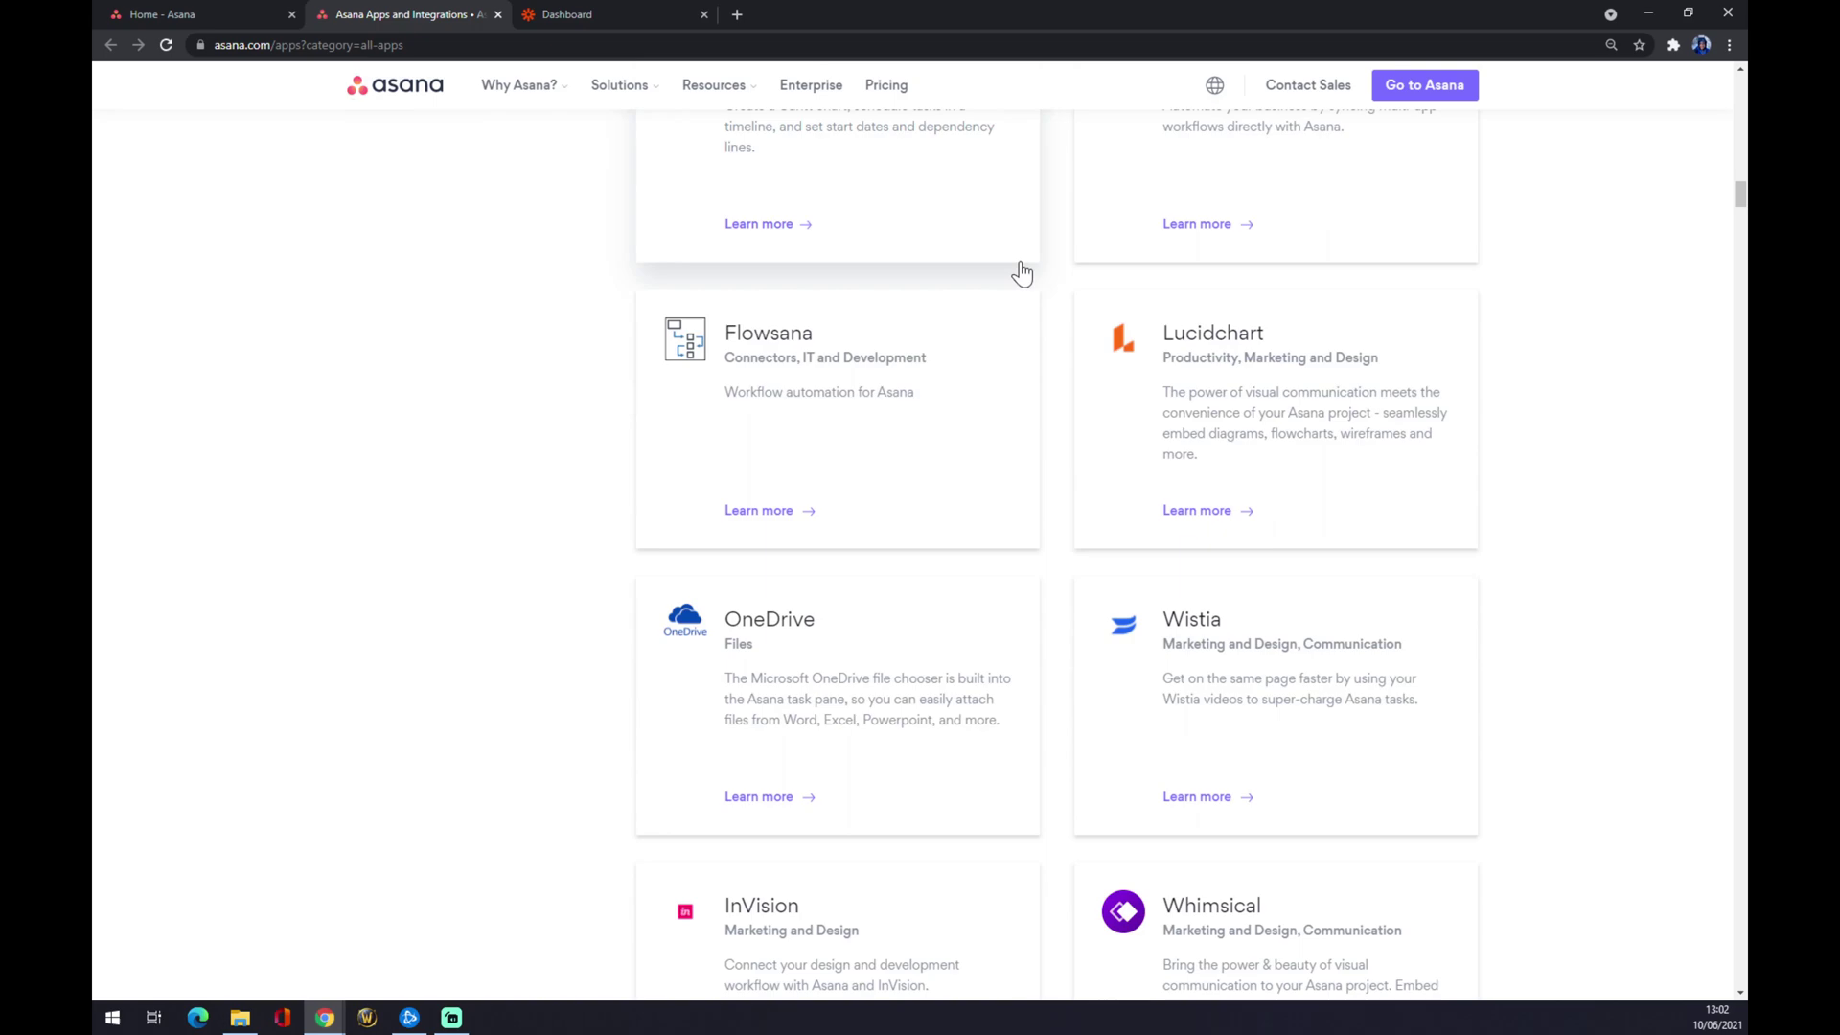
scroll(1023, 270, "down", 8)
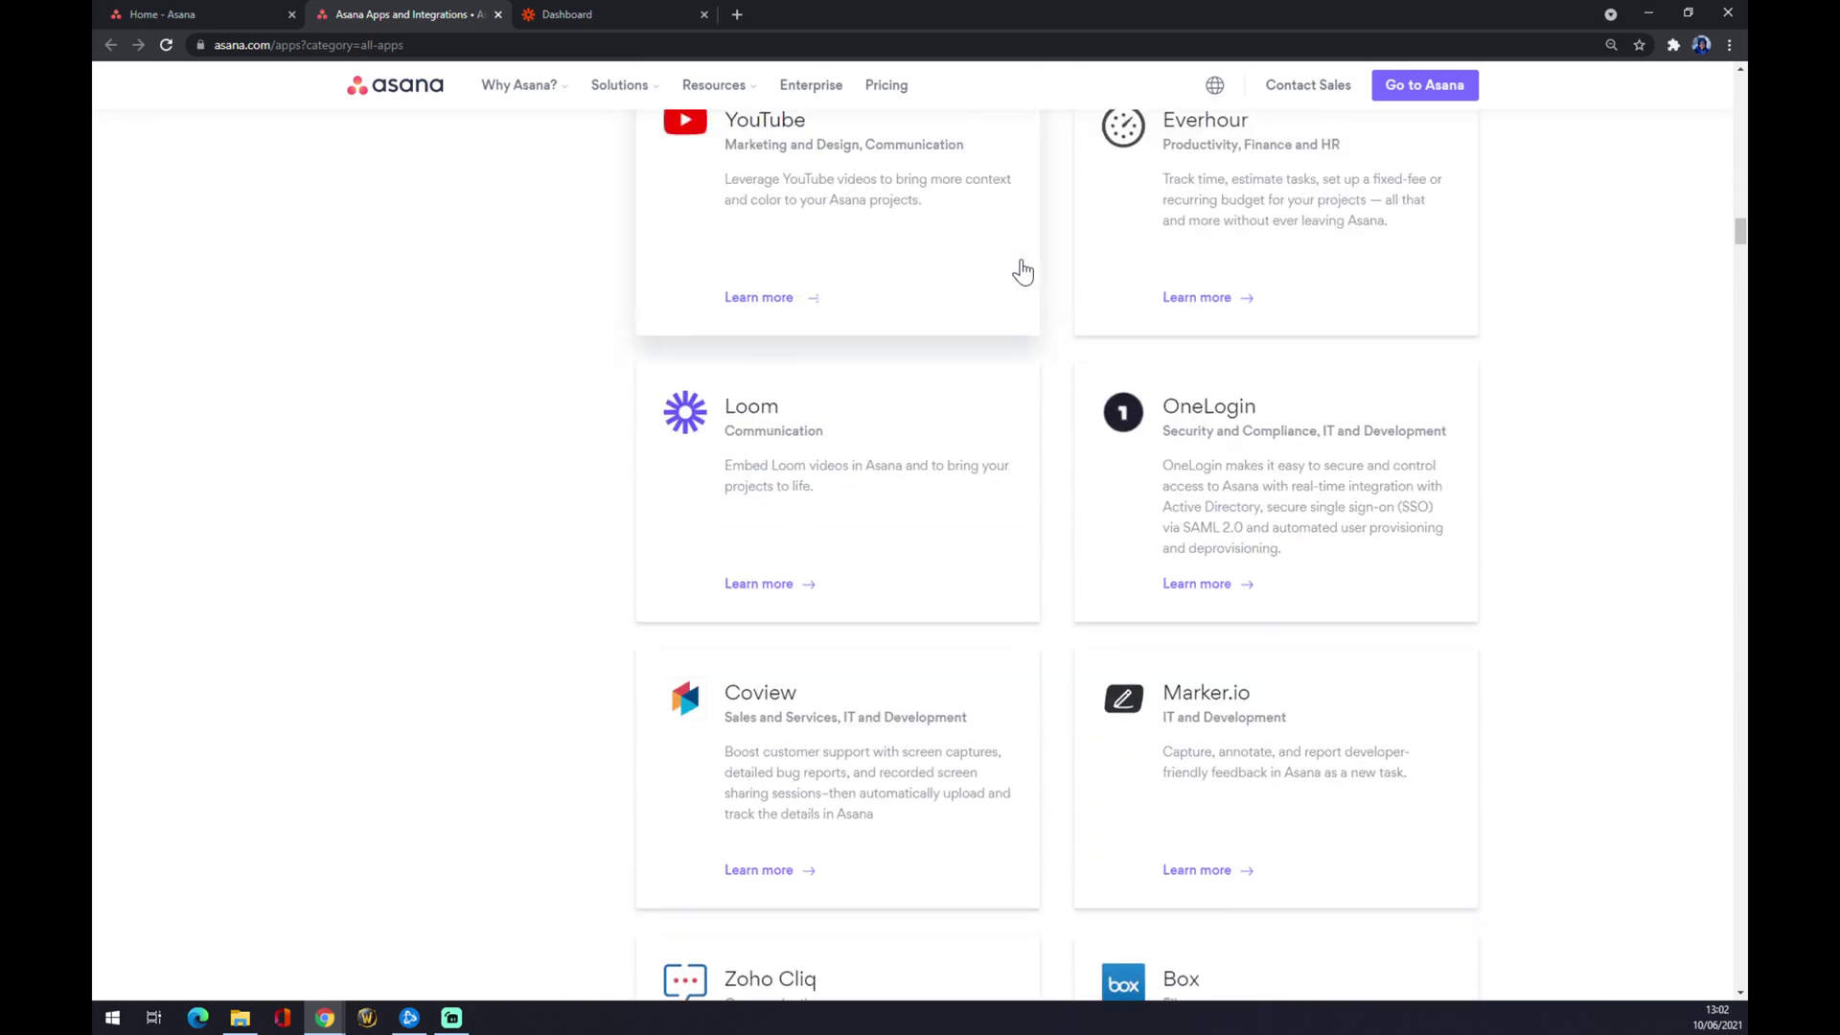
scroll(1023, 272, "down", 15)
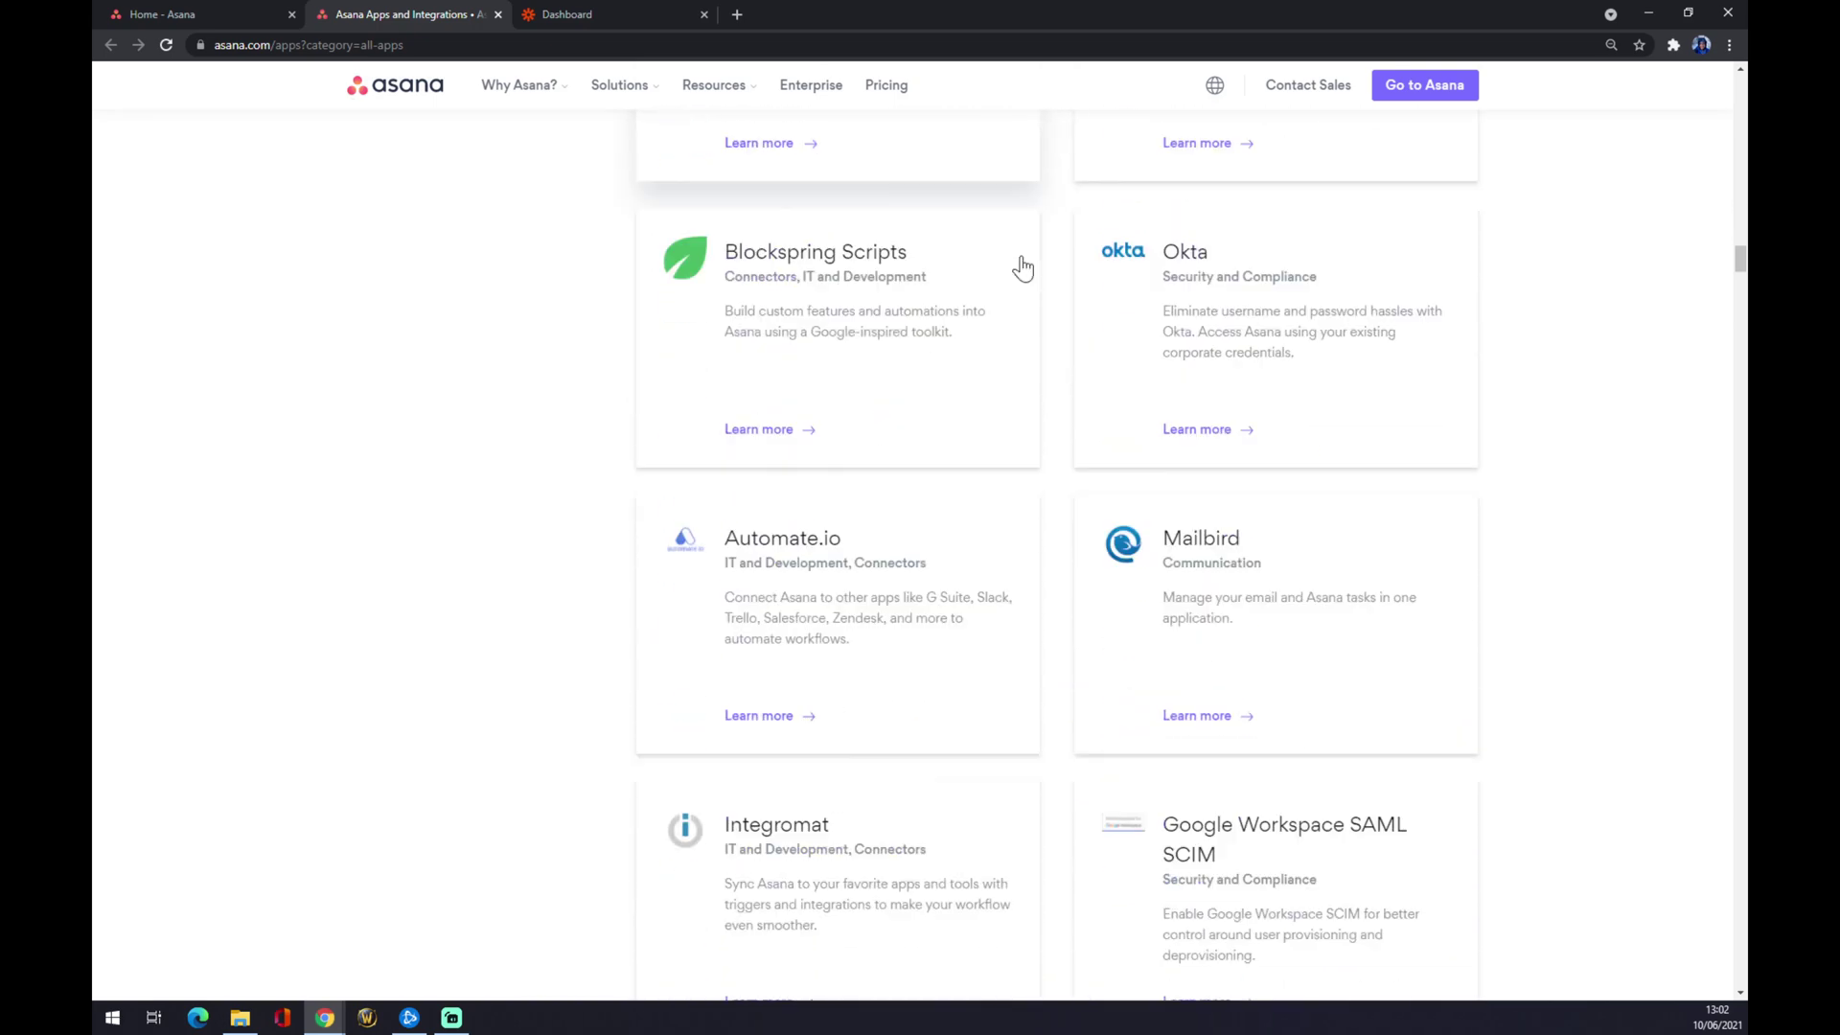
scroll(1022, 259, "down", 5)
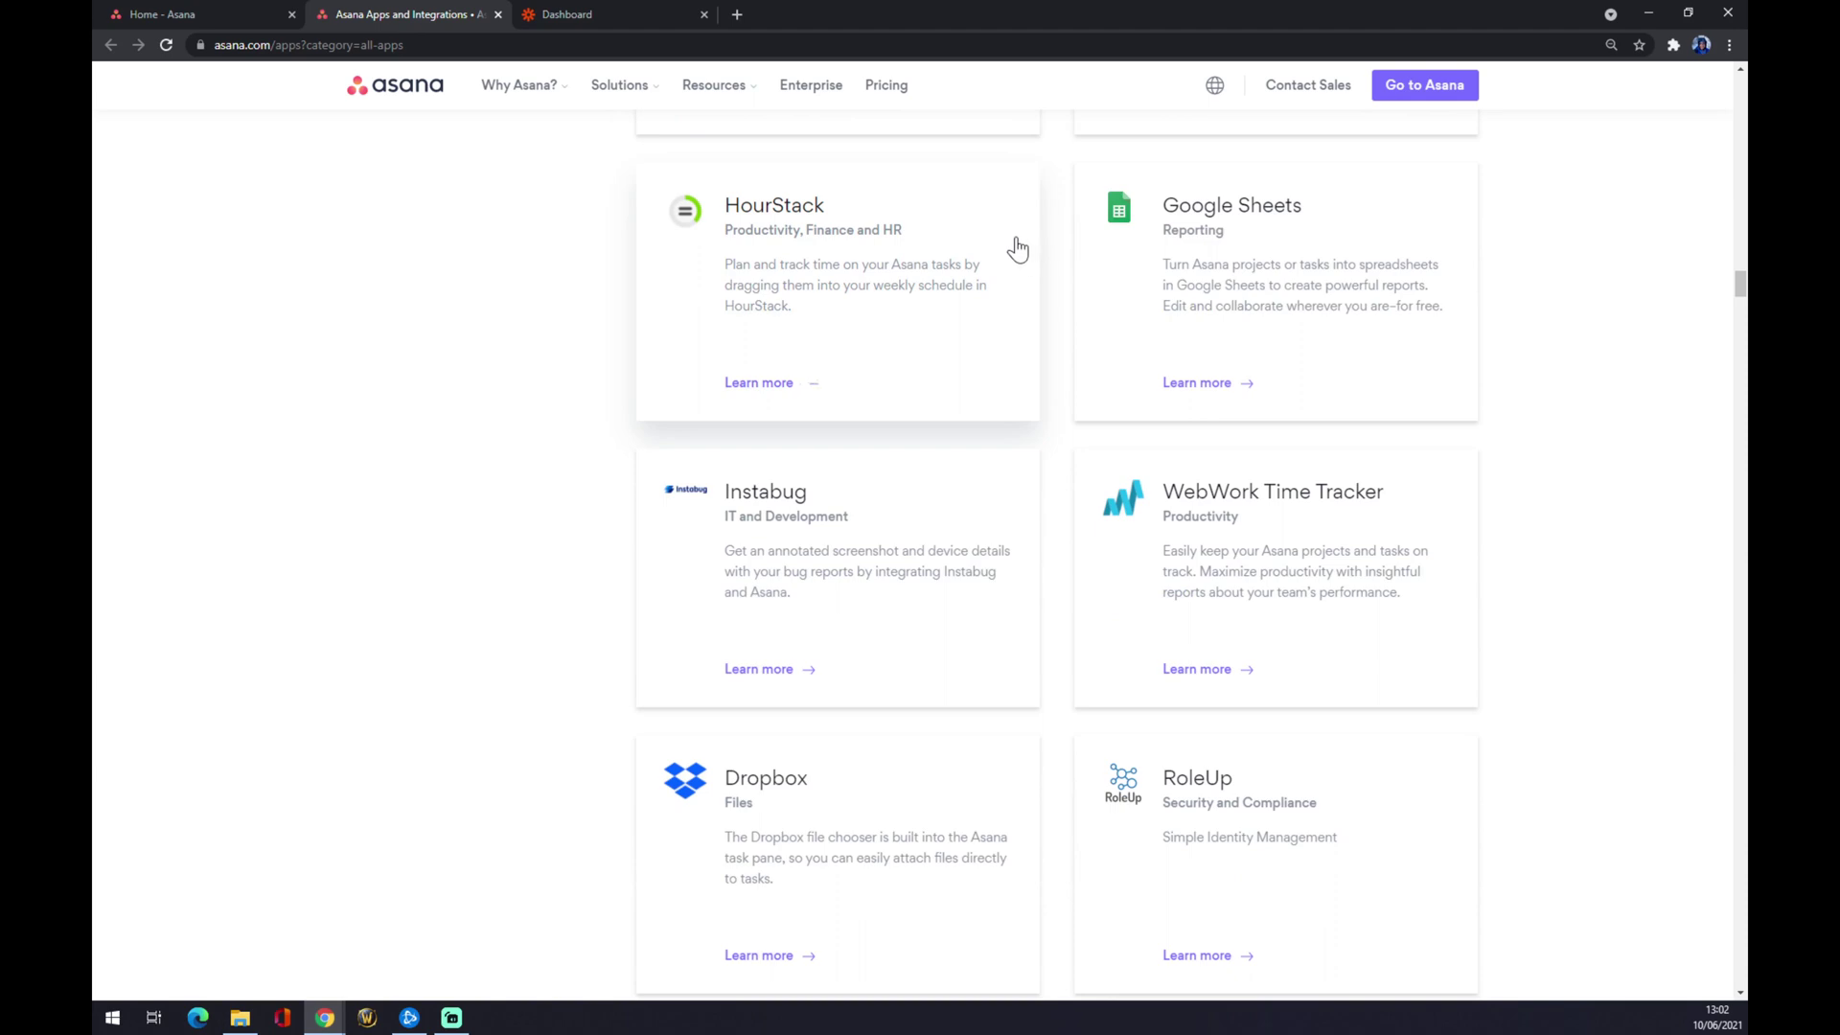
Search the integrations page for 'notion', find 0/0 matches, and close the find bar.
key("ctrl+f")
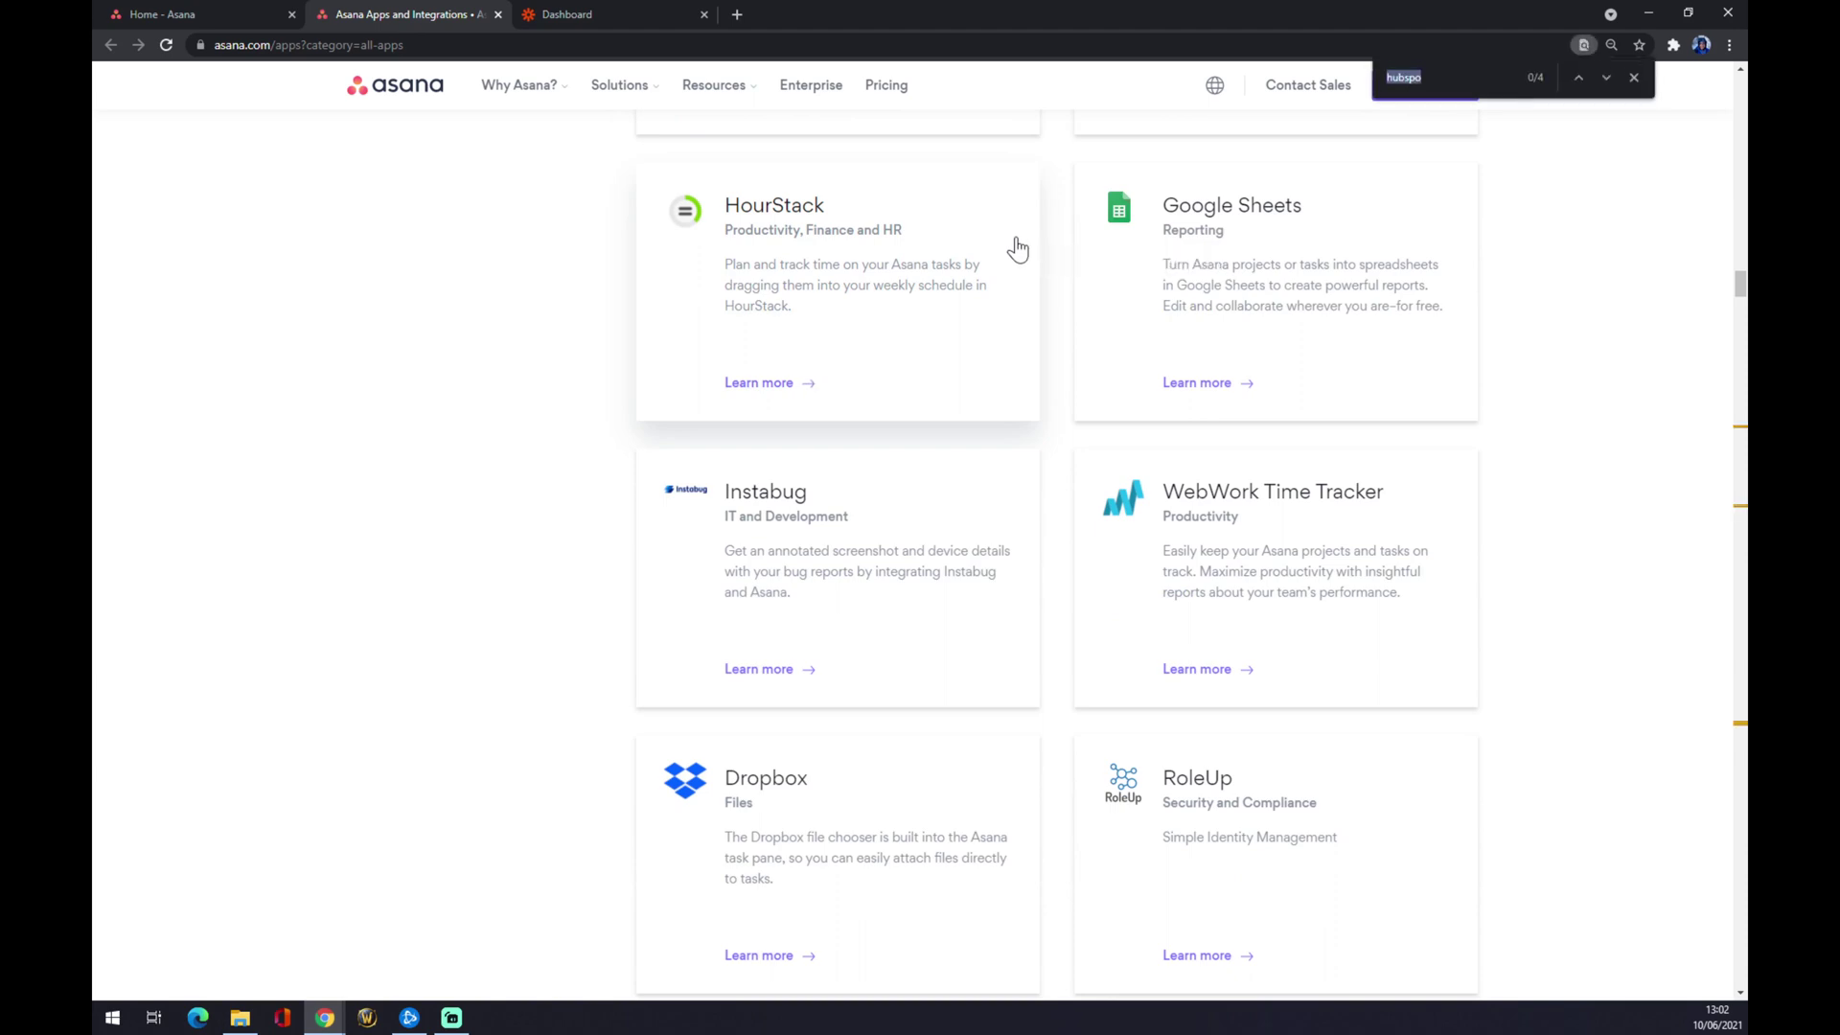
type("notion")
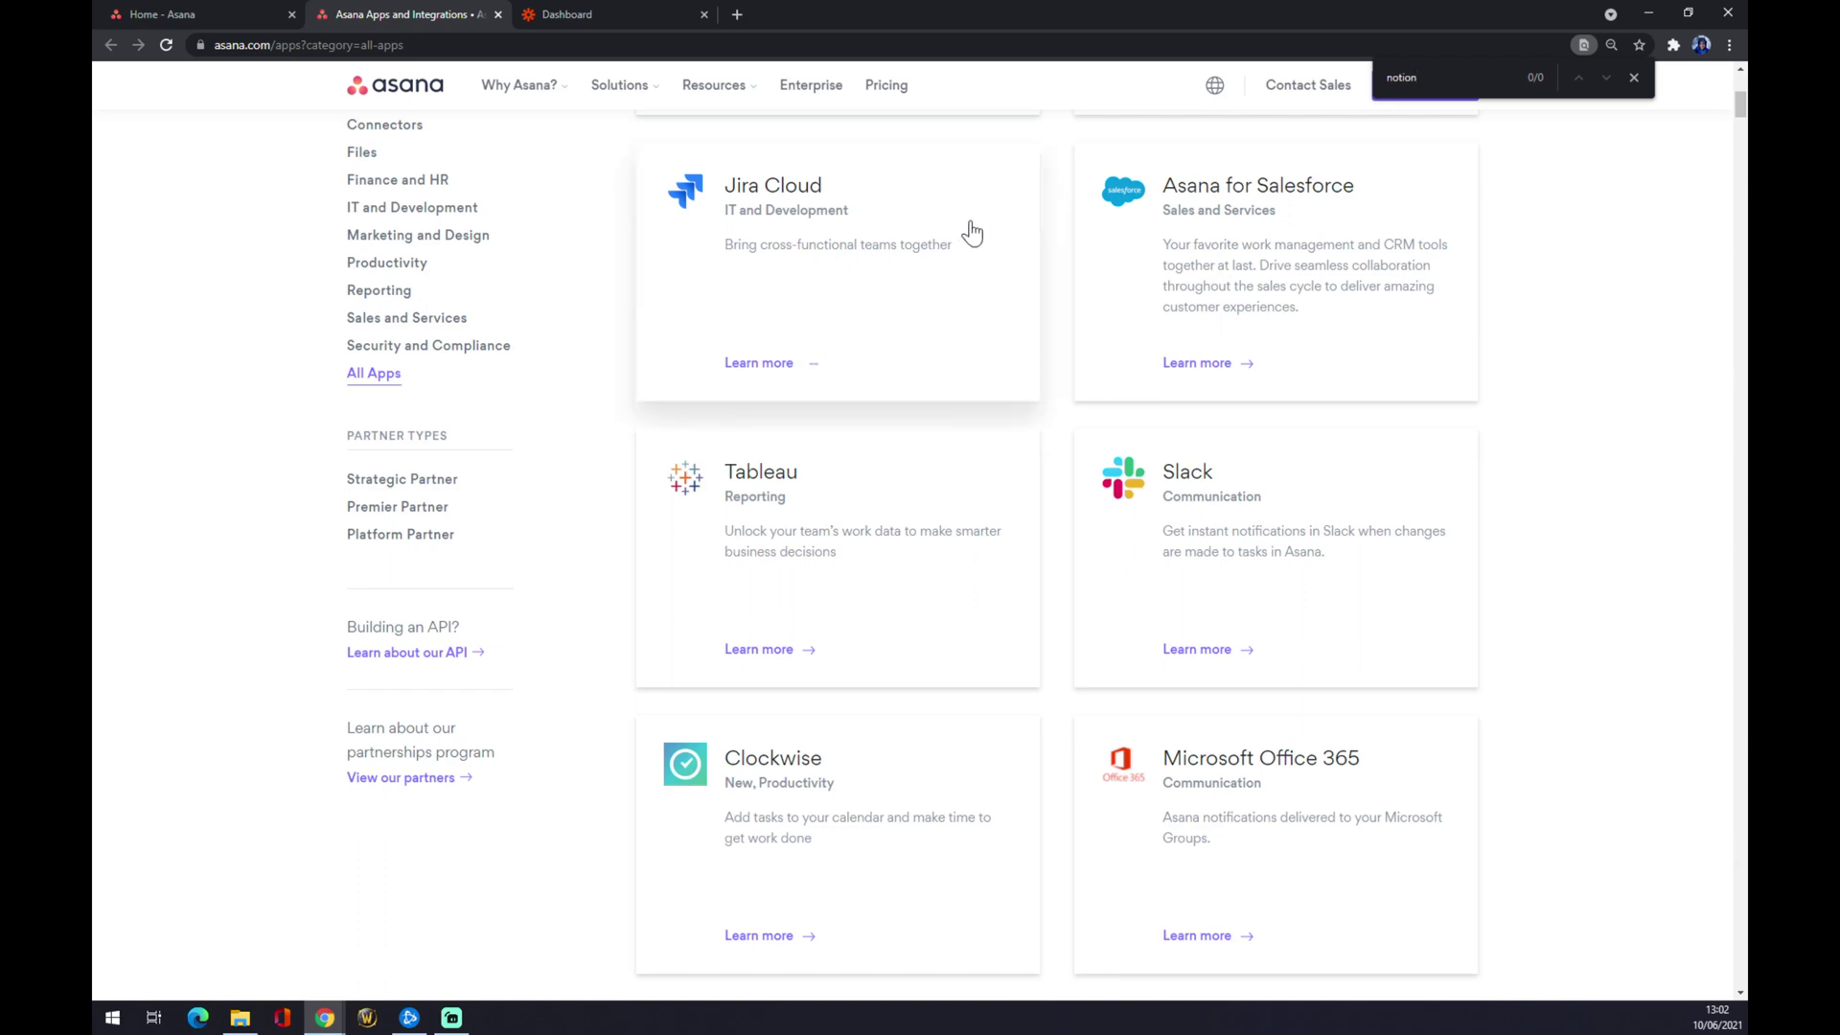
scroll(1394, 444, "up", 2)
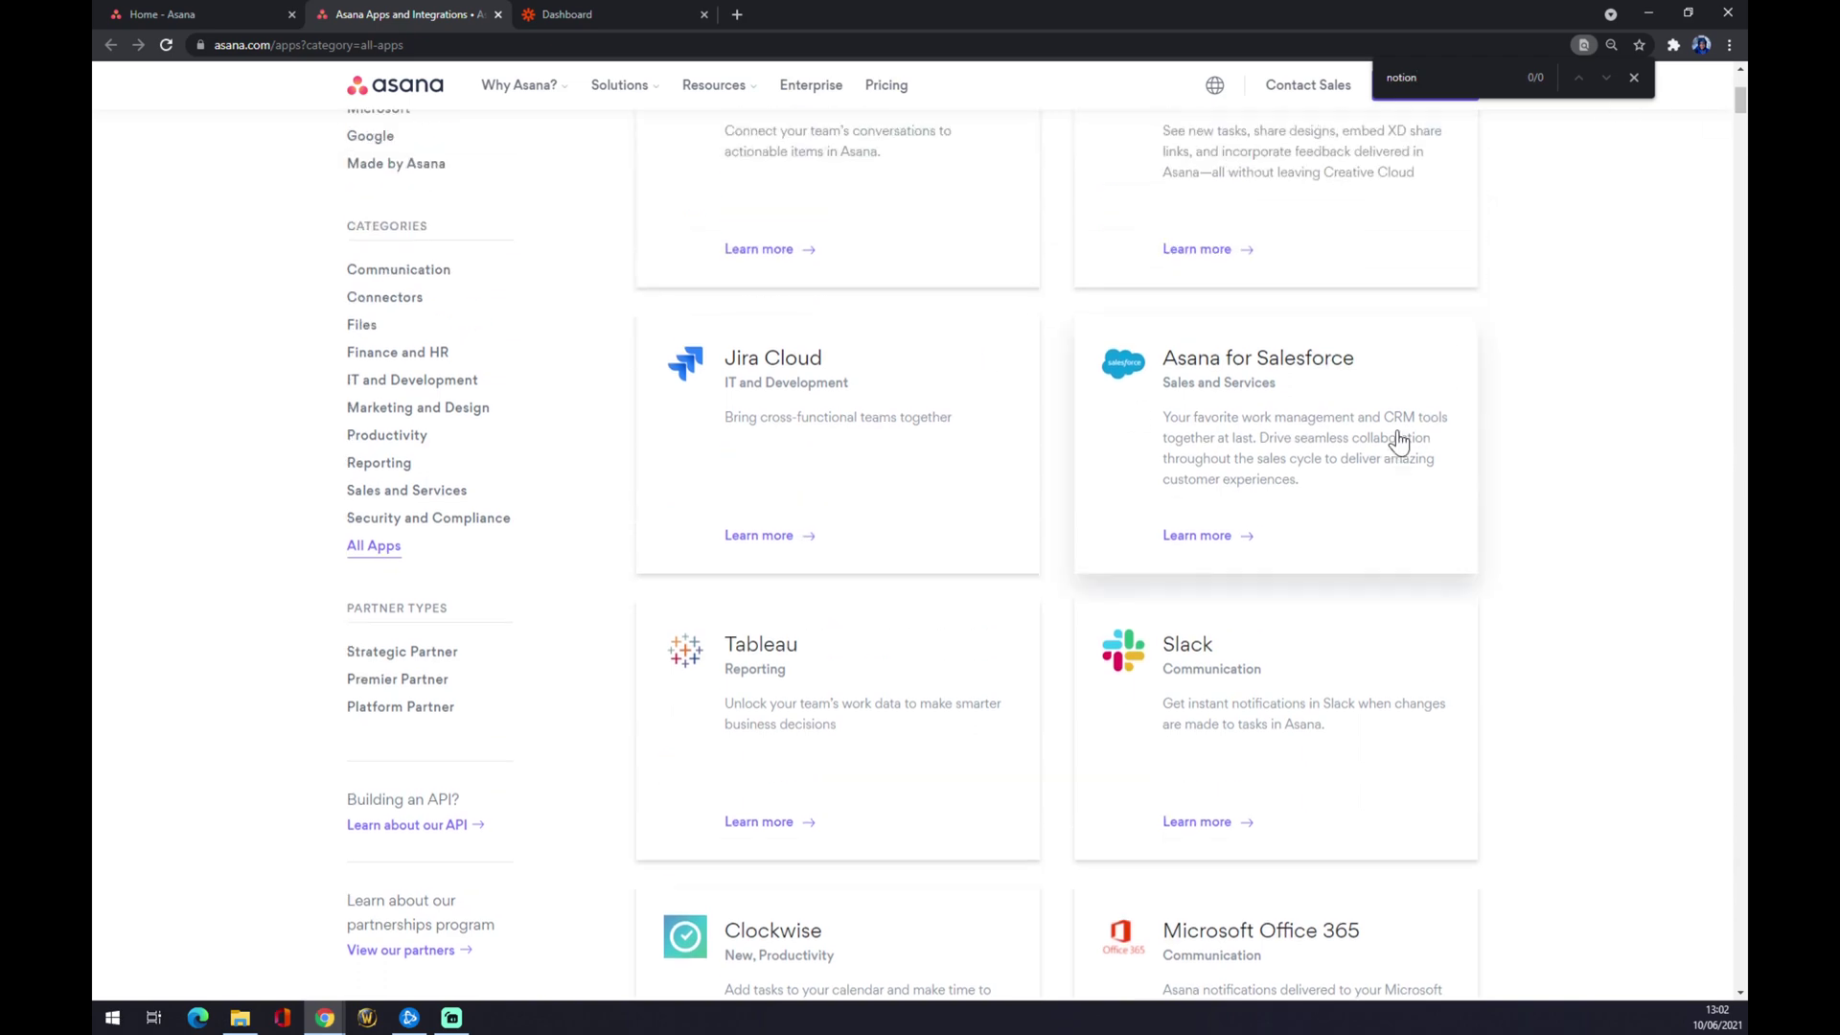
scroll(1389, 446, "down", 10)
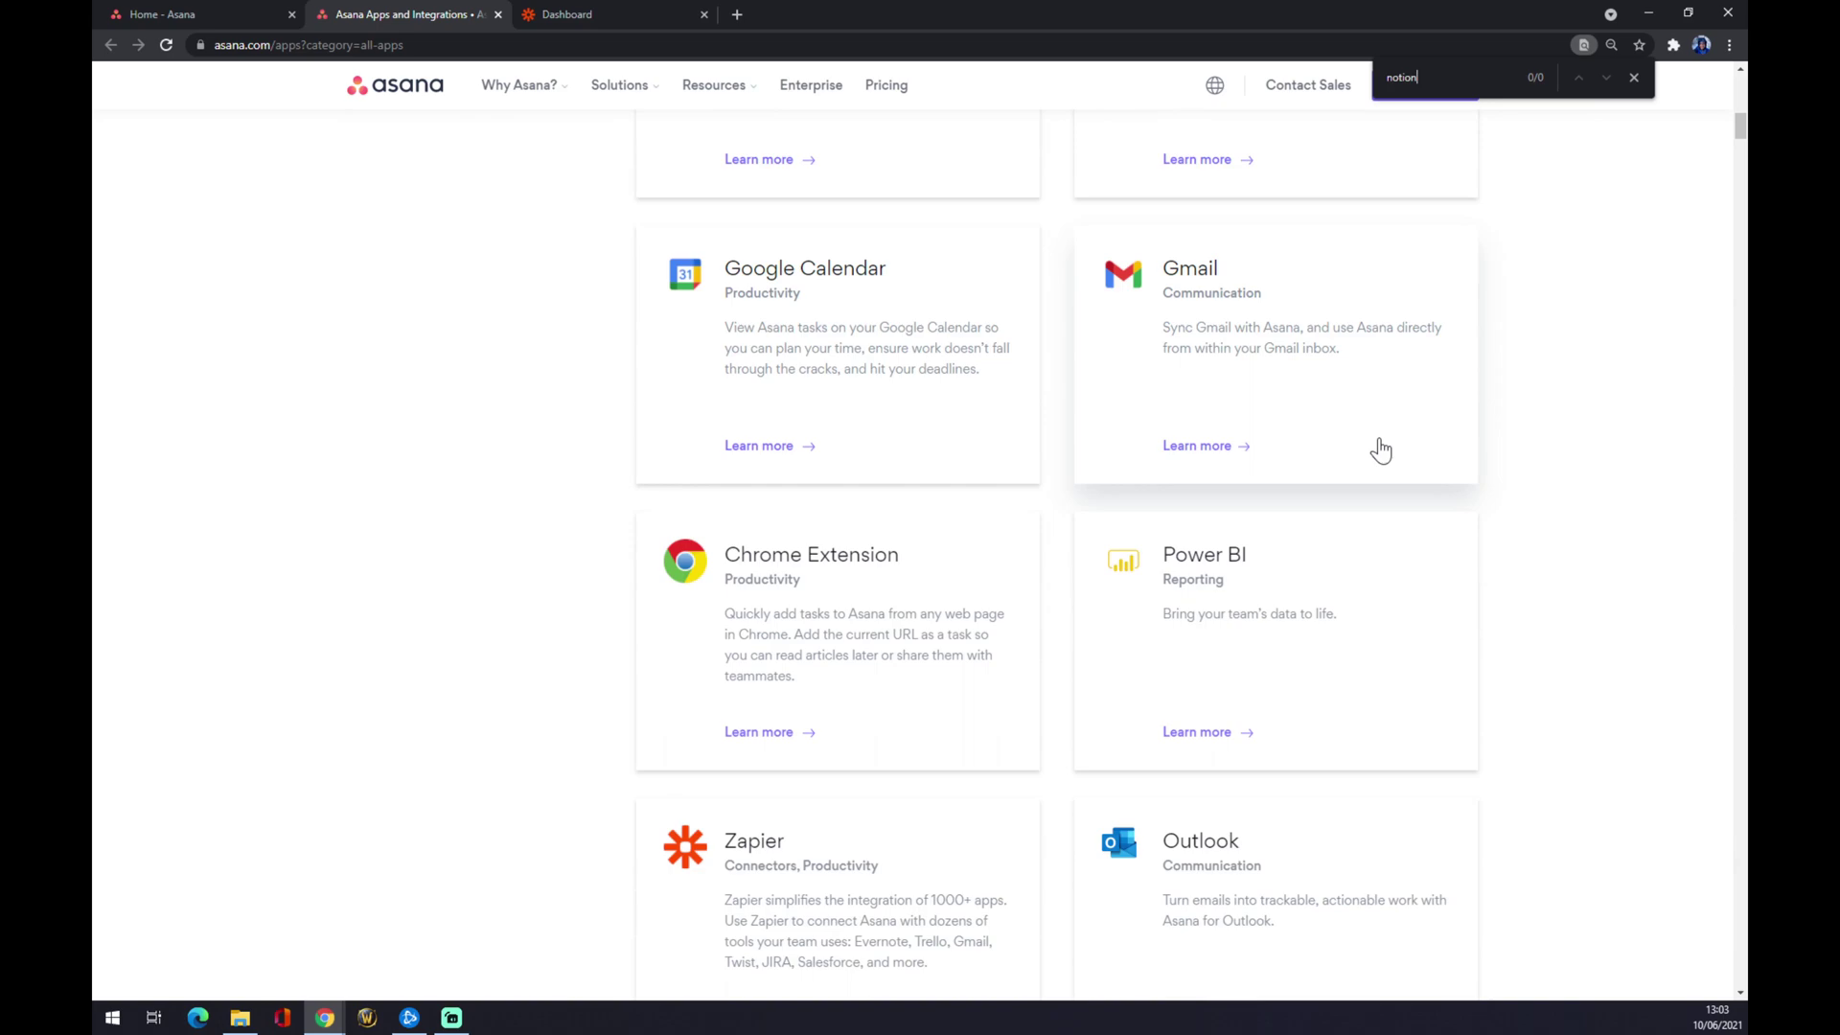
scroll(1380, 448, "up", 12)
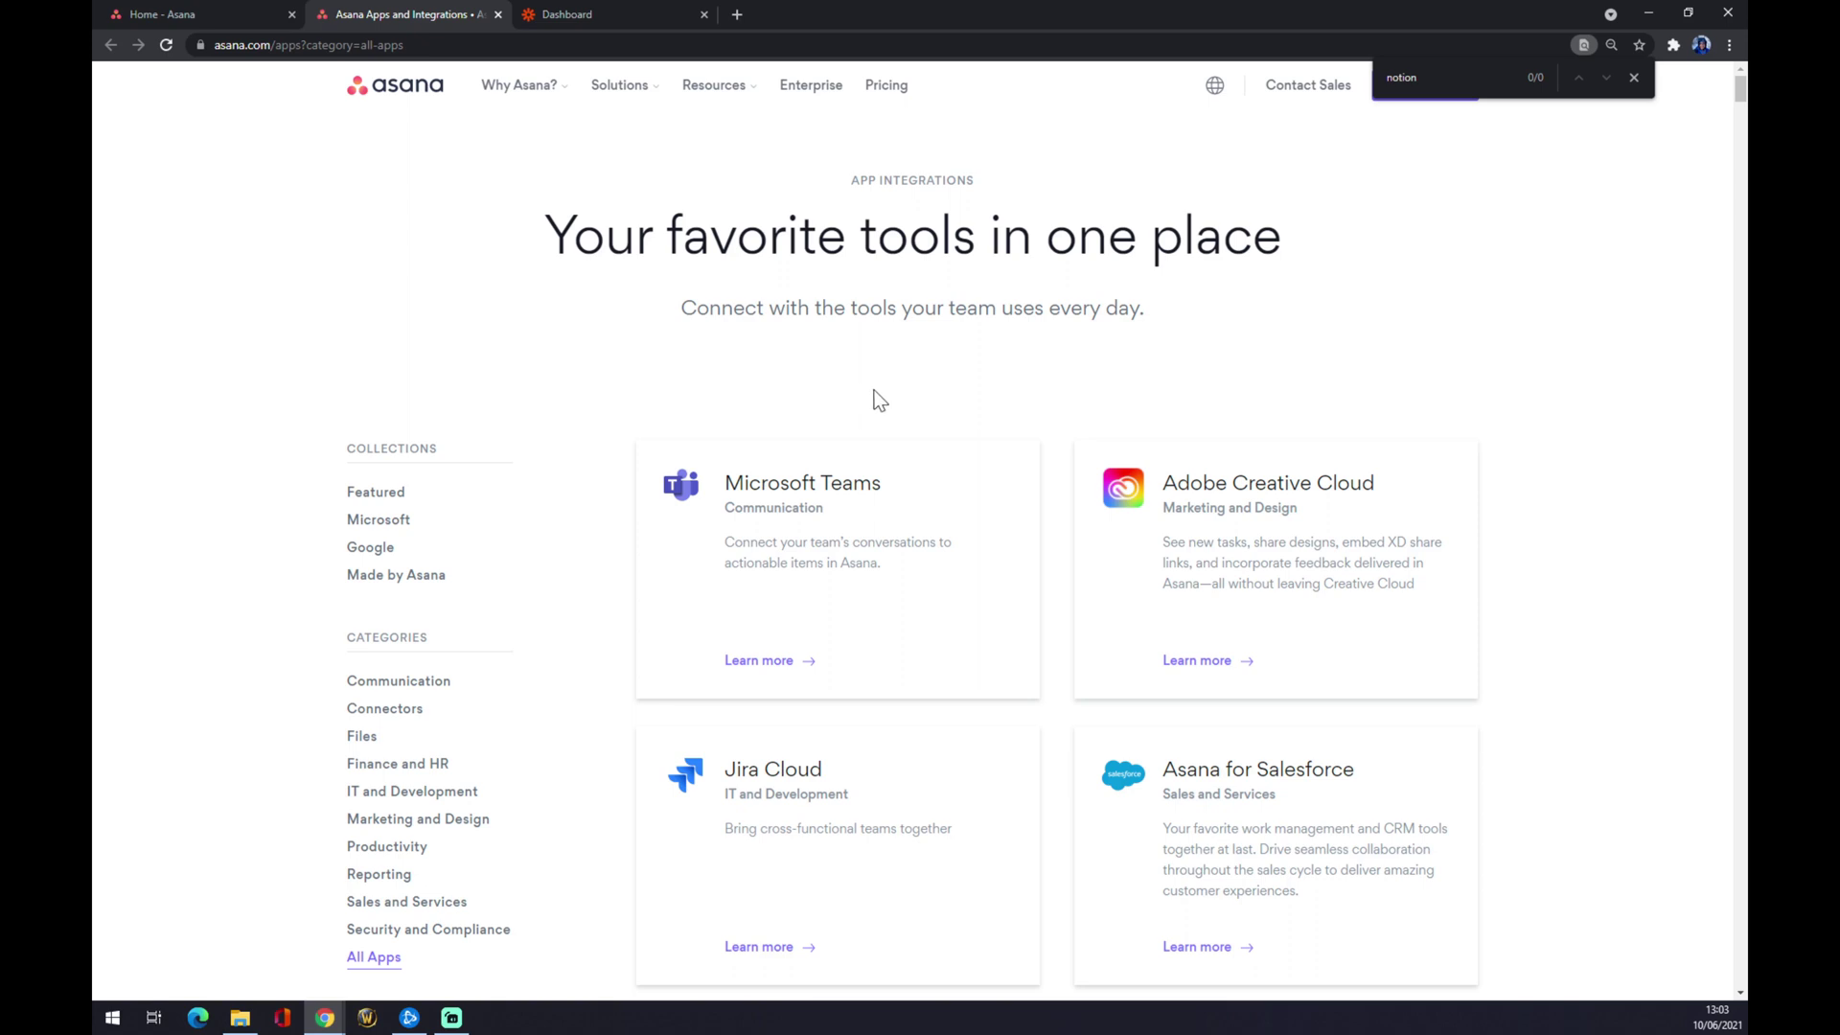
left_click(1631, 77)
Scroll down the integrations catalogue until the Zapier card is visible.
scroll(1332, 527, "down", 3)
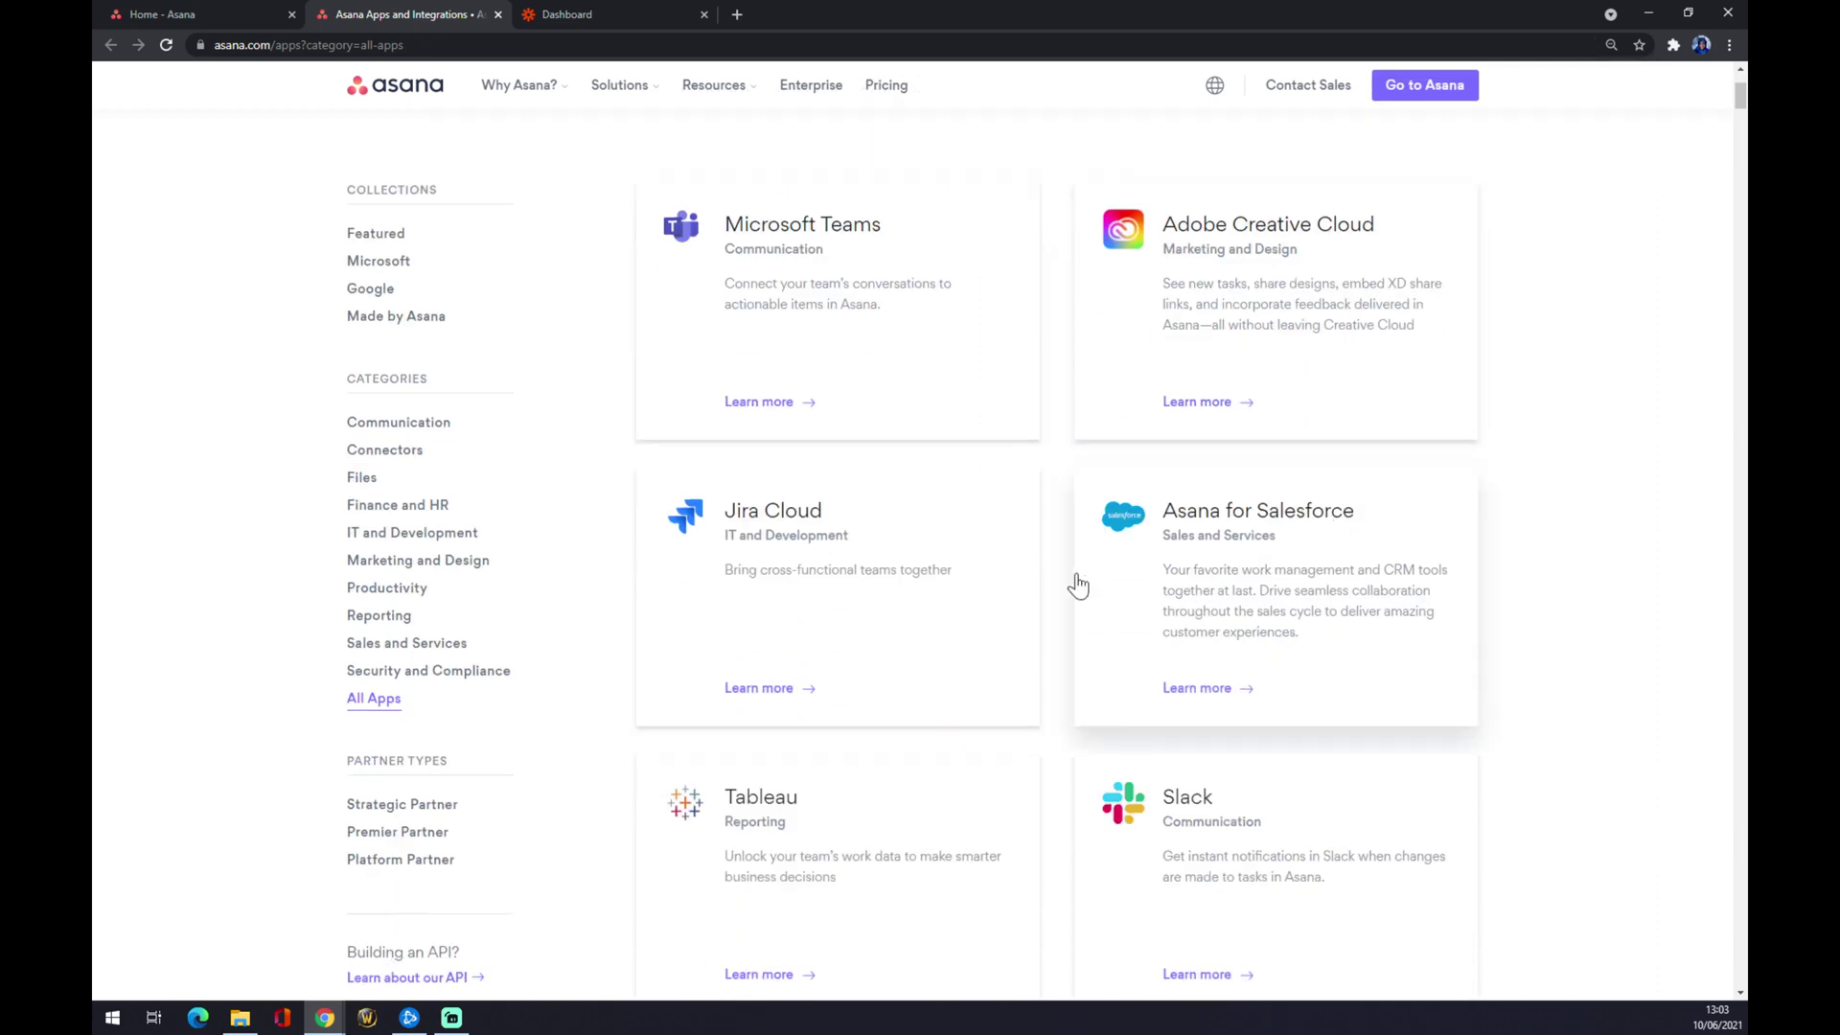
scroll(1015, 570, "down", 2)
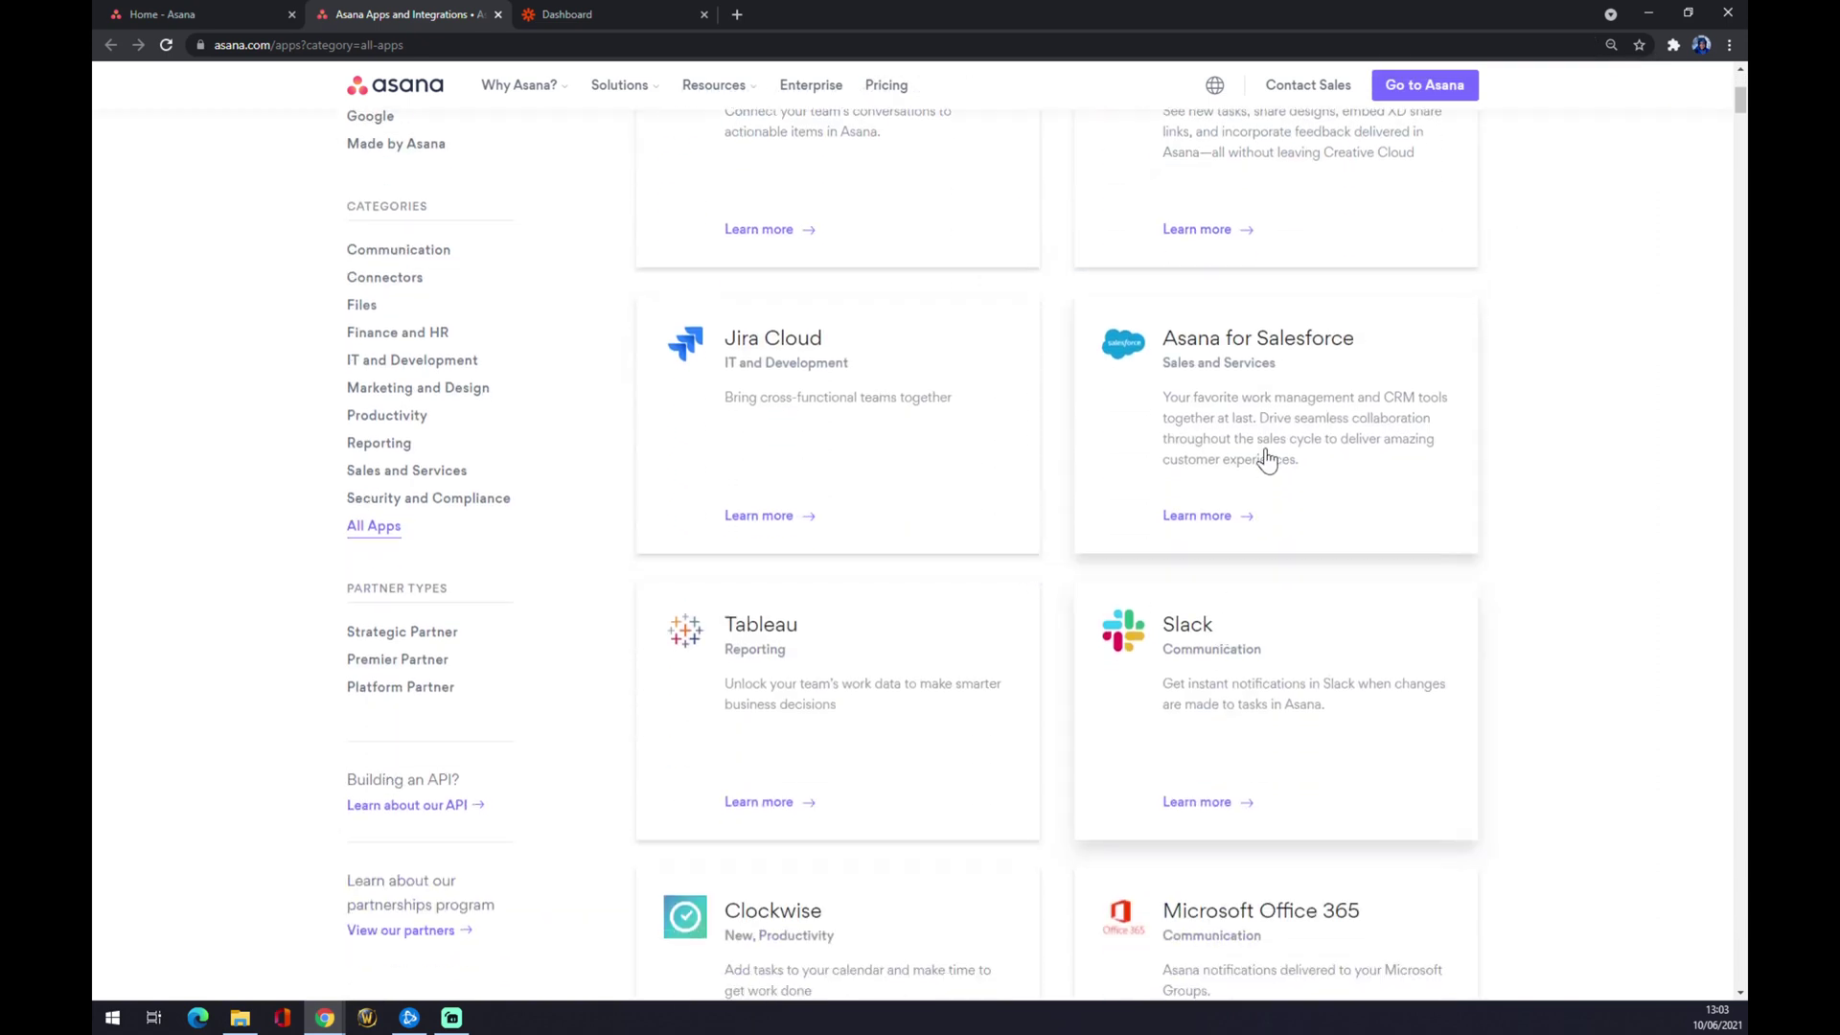
scroll(866, 584, "down", 2)
scroll(842, 572, "down", 1)
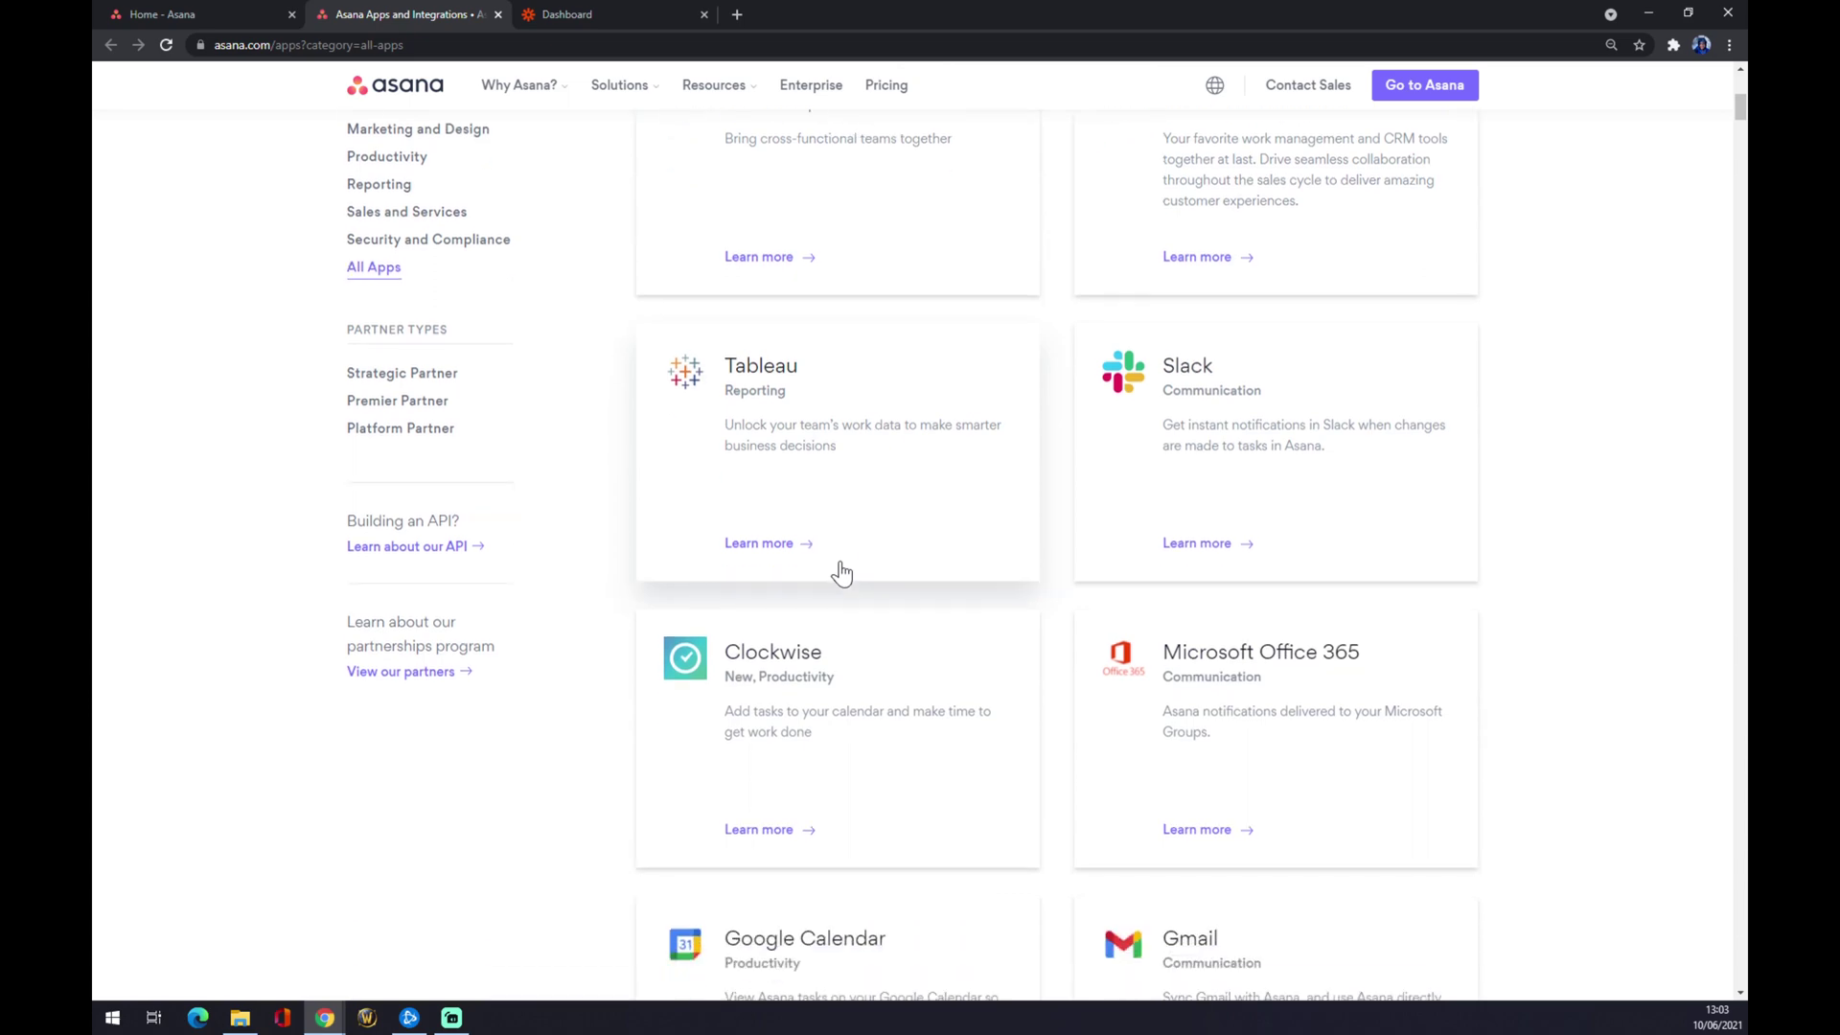
scroll(842, 573, "up", 3)
scroll(844, 571, "down", 9)
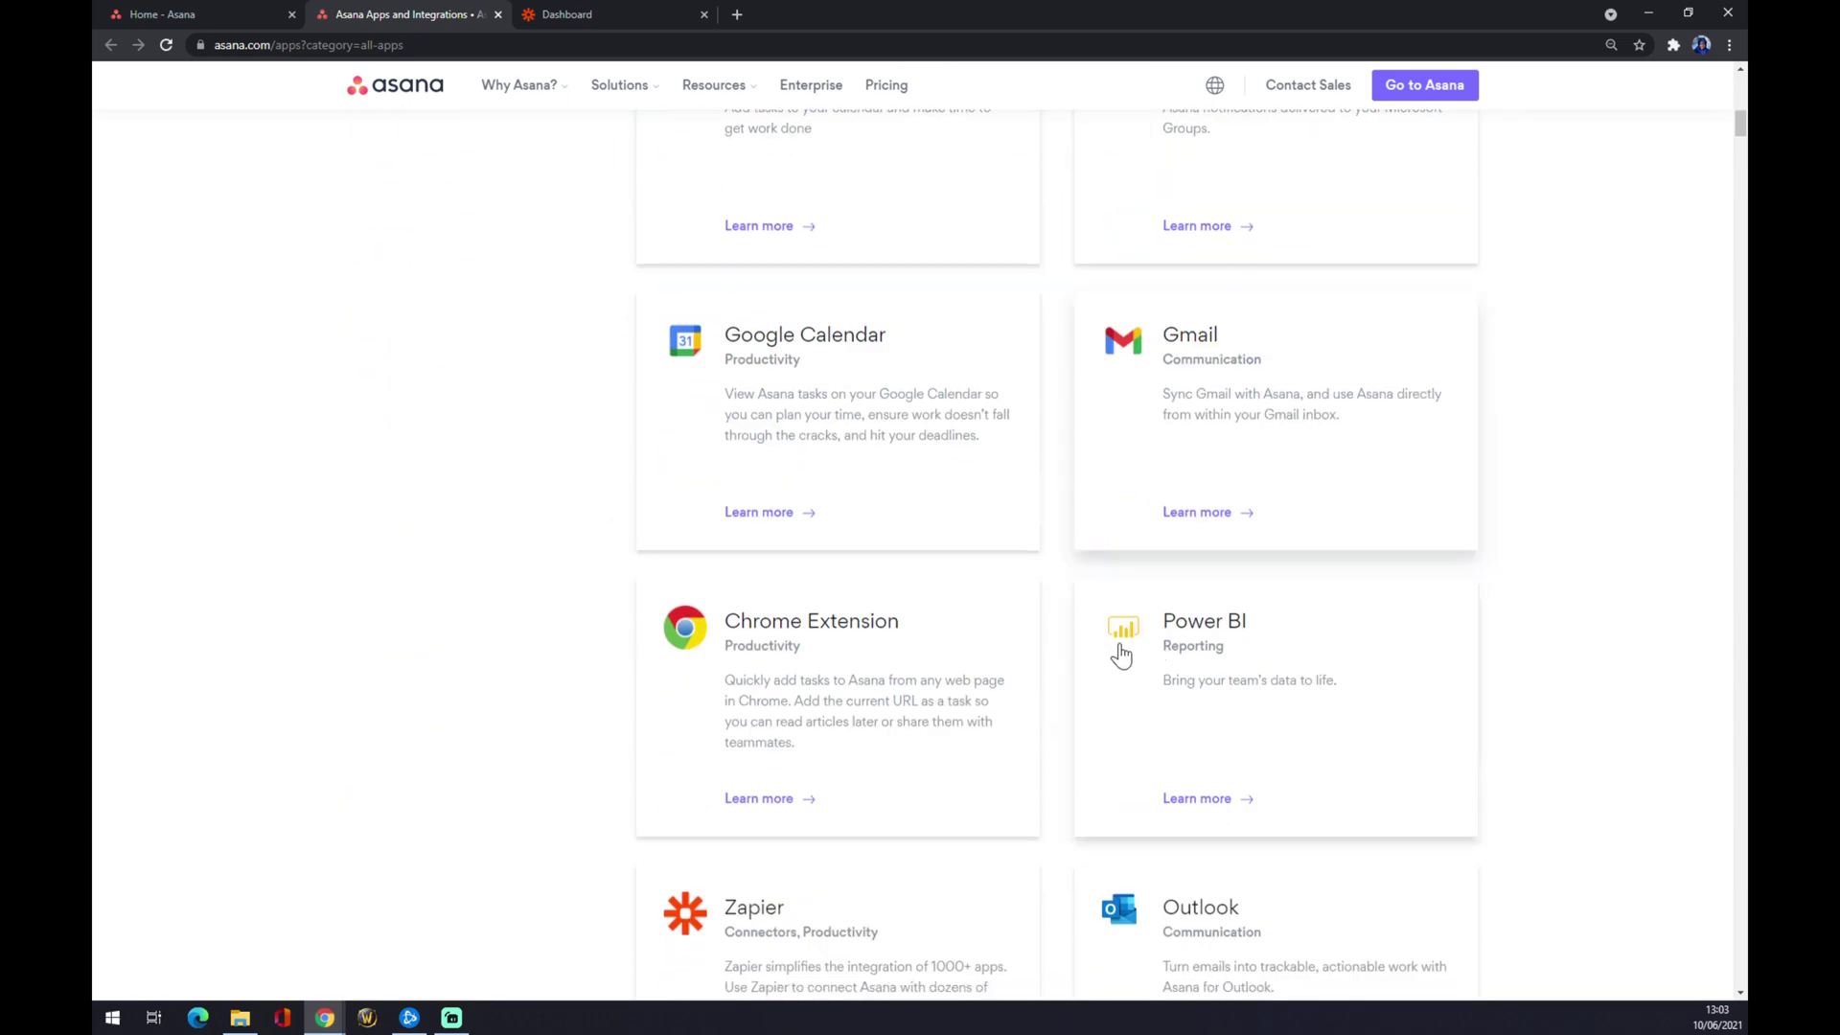
scroll(907, 624, "down", 3)
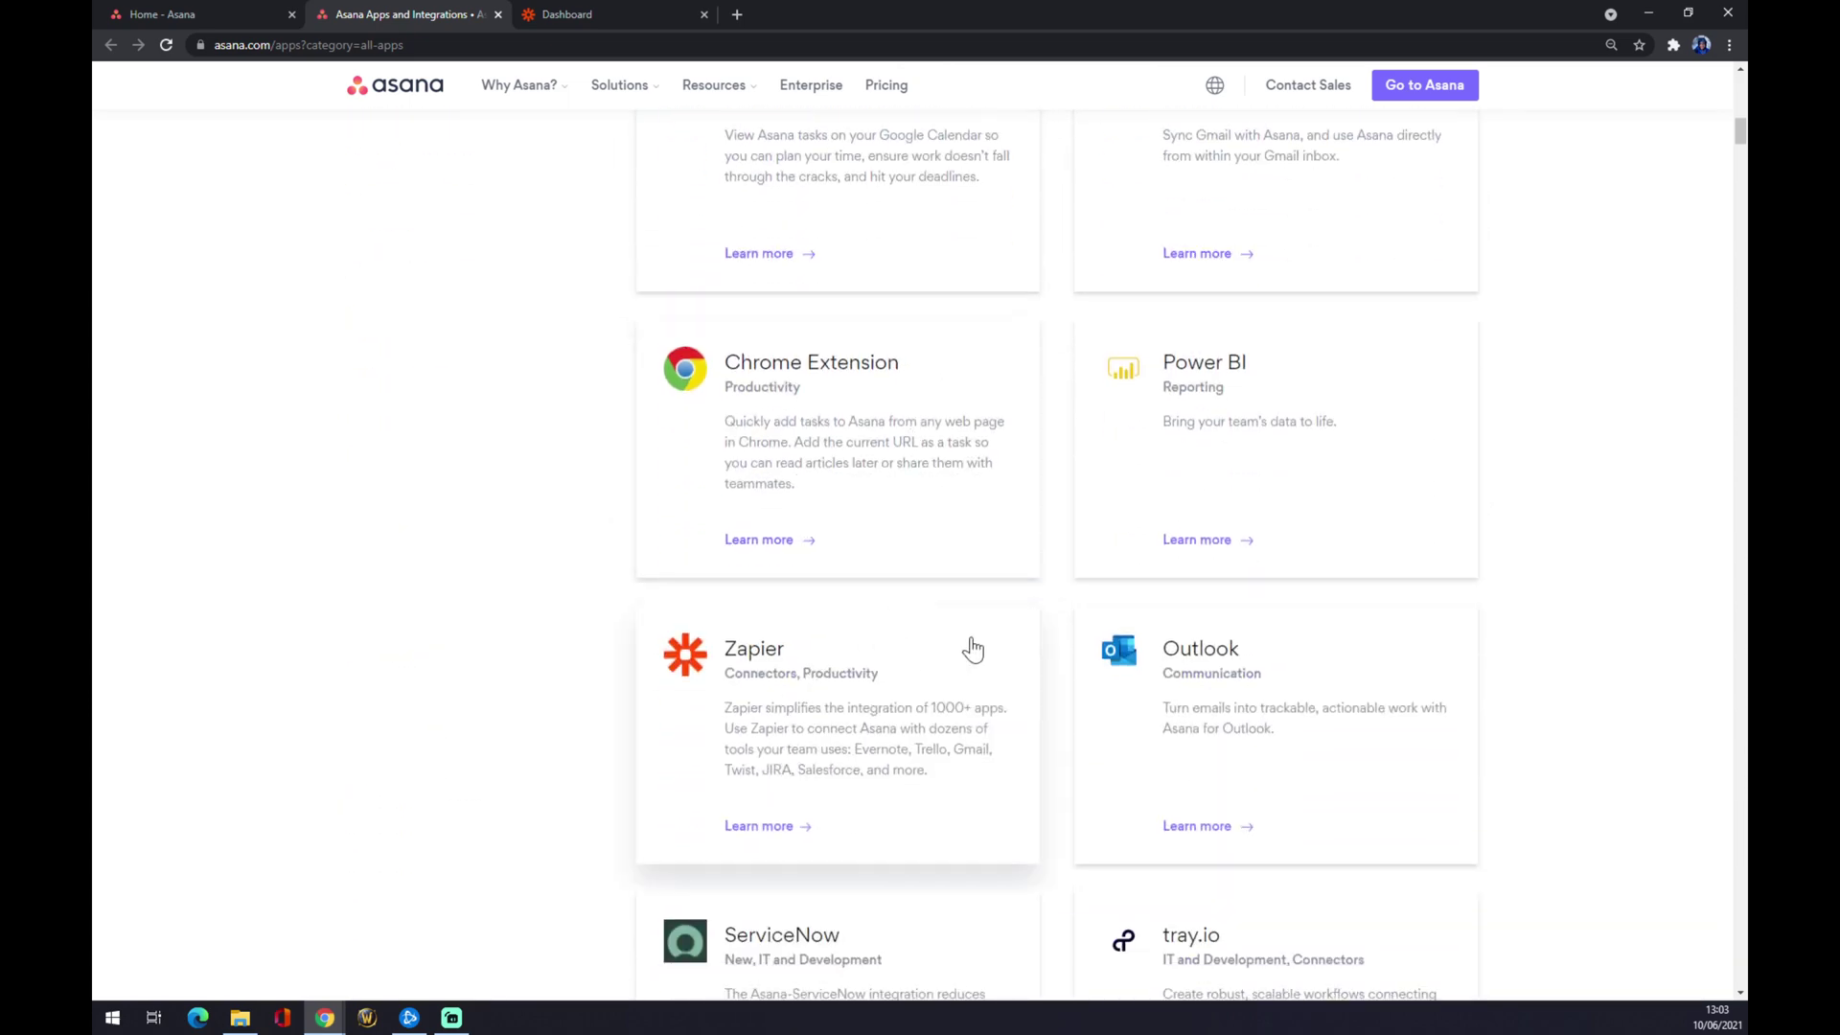
scroll(972, 650, "down", 2)
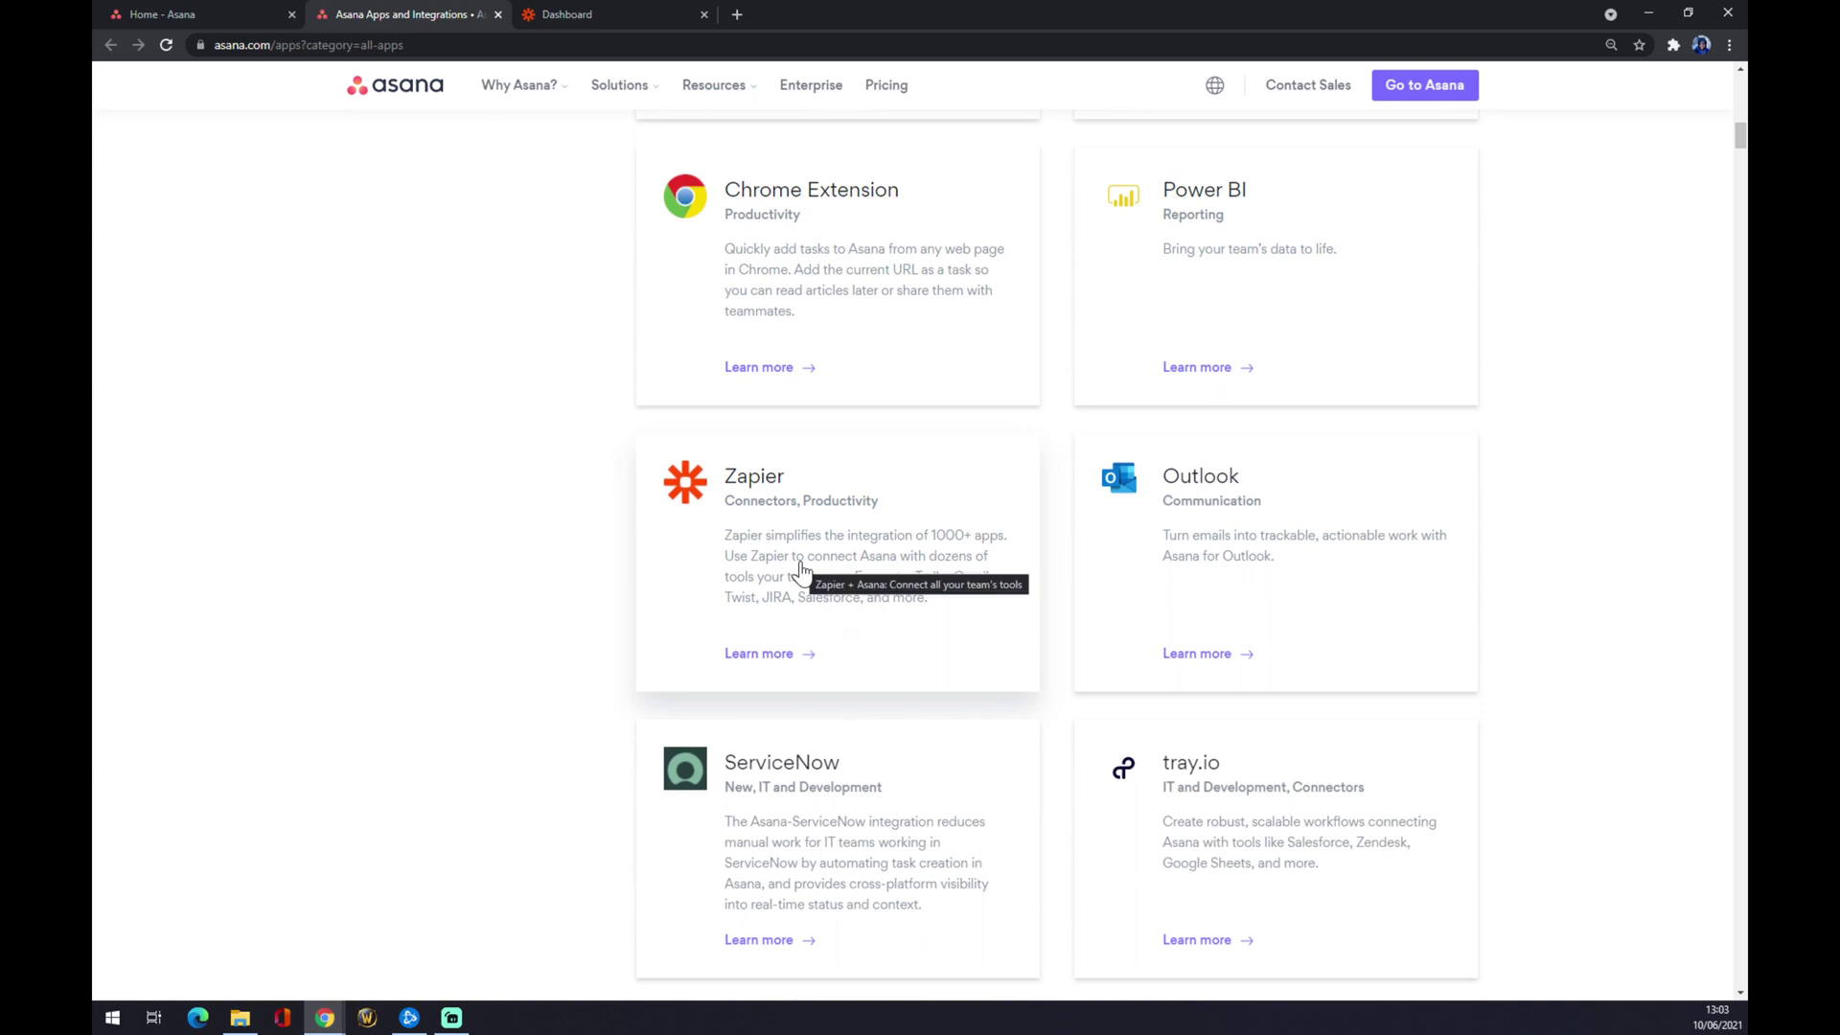
Switch to the Zapier Dashboard tab and close the Asana integrations tab.
left_click(584, 10)
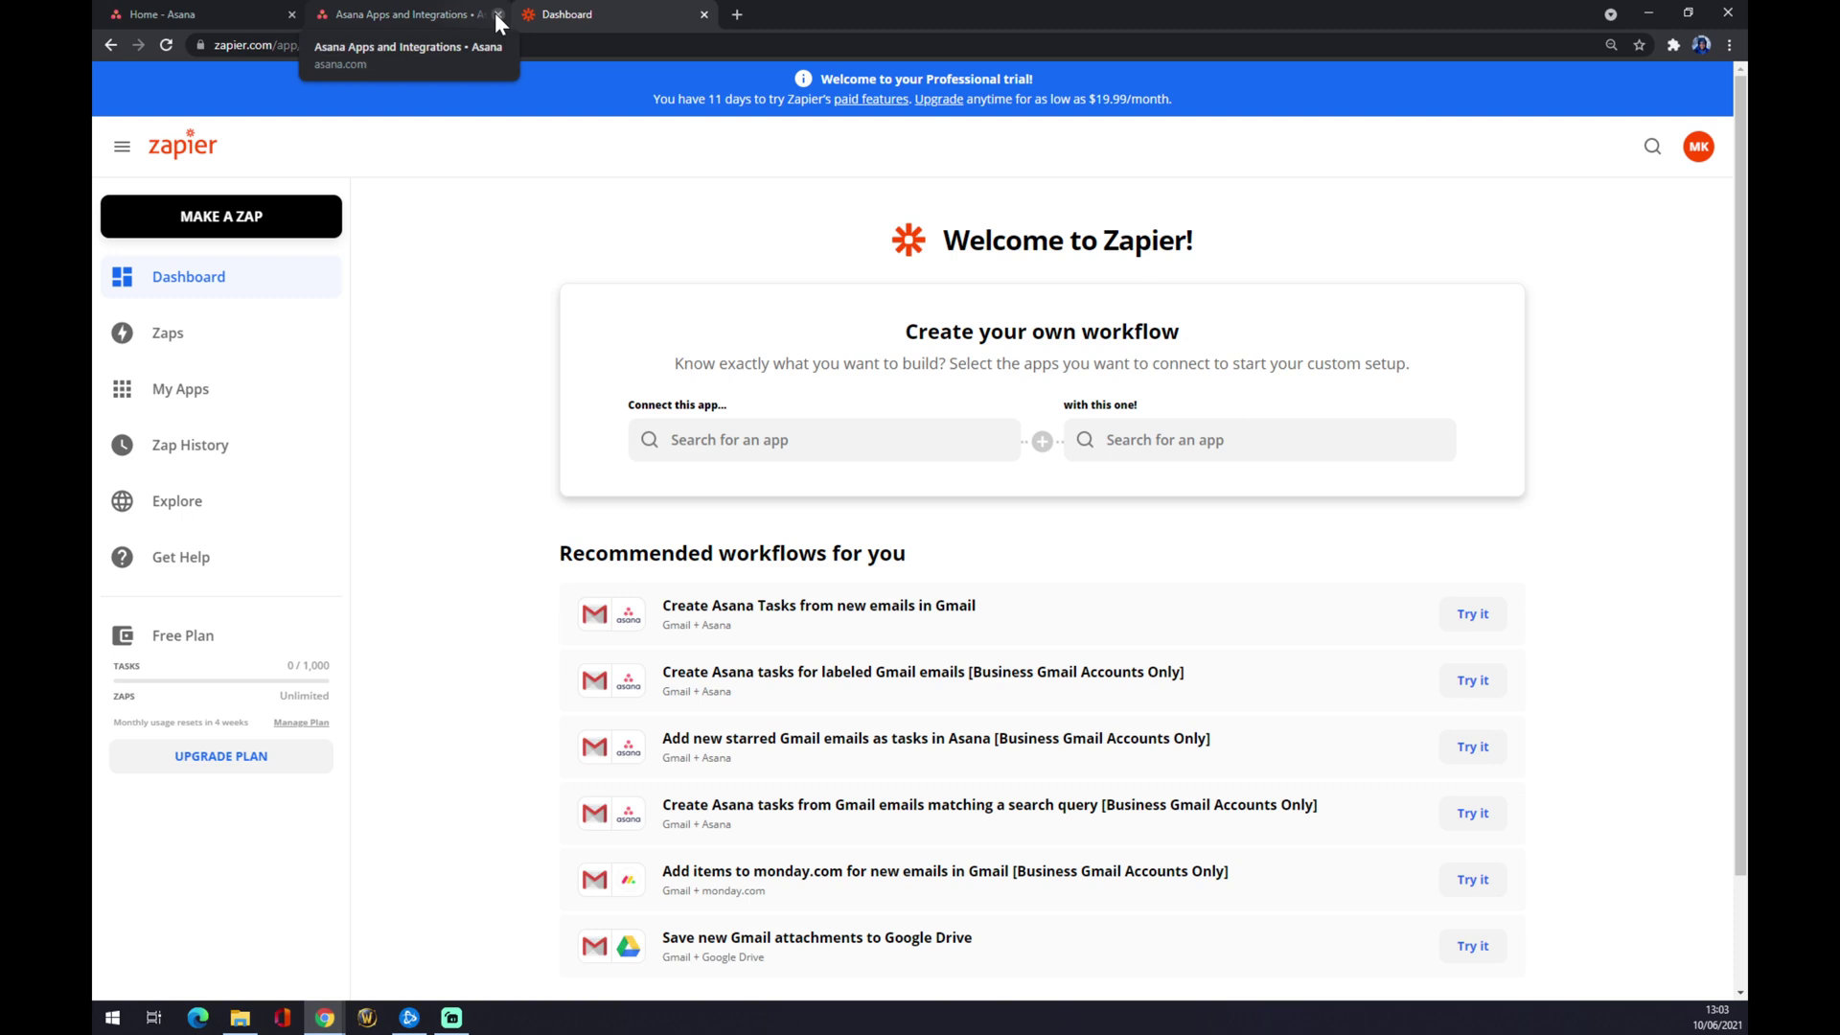
left_click(497, 14)
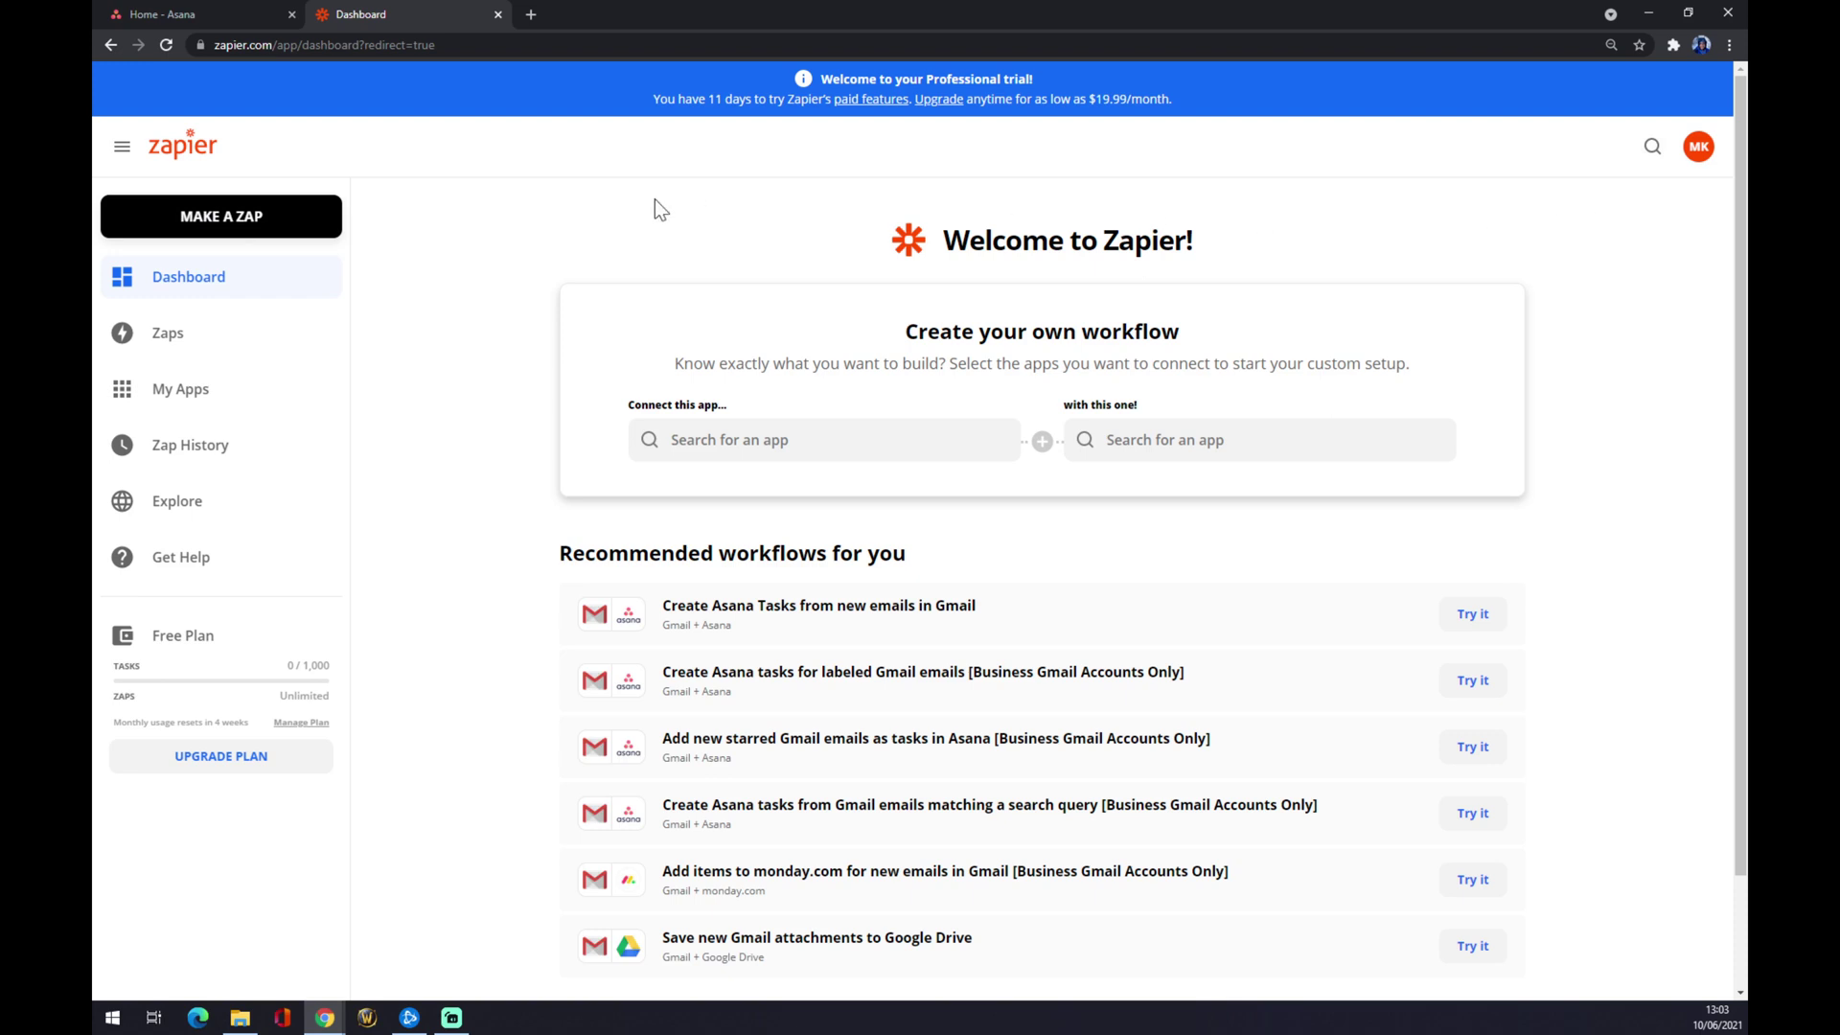
Start a new zap, leave its name unchanged, and put the cursor in the trigger app search.
left_click(285, 220)
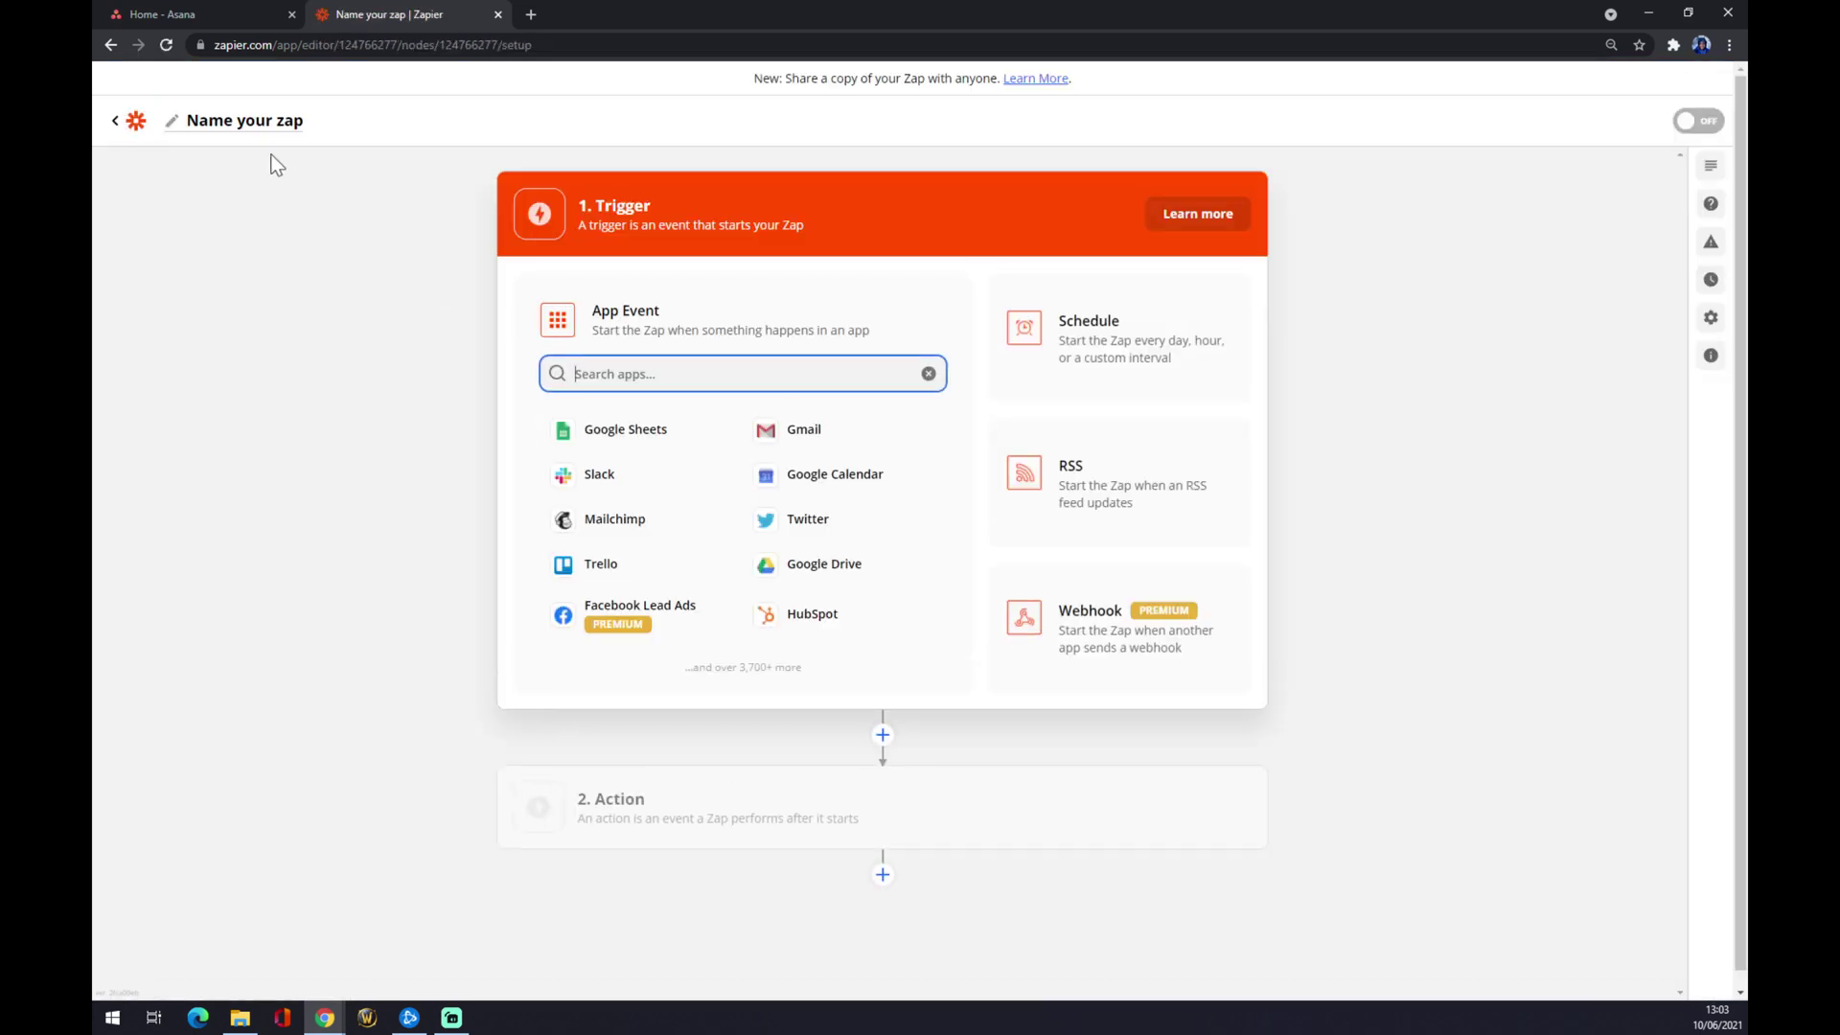
left_click(263, 103)
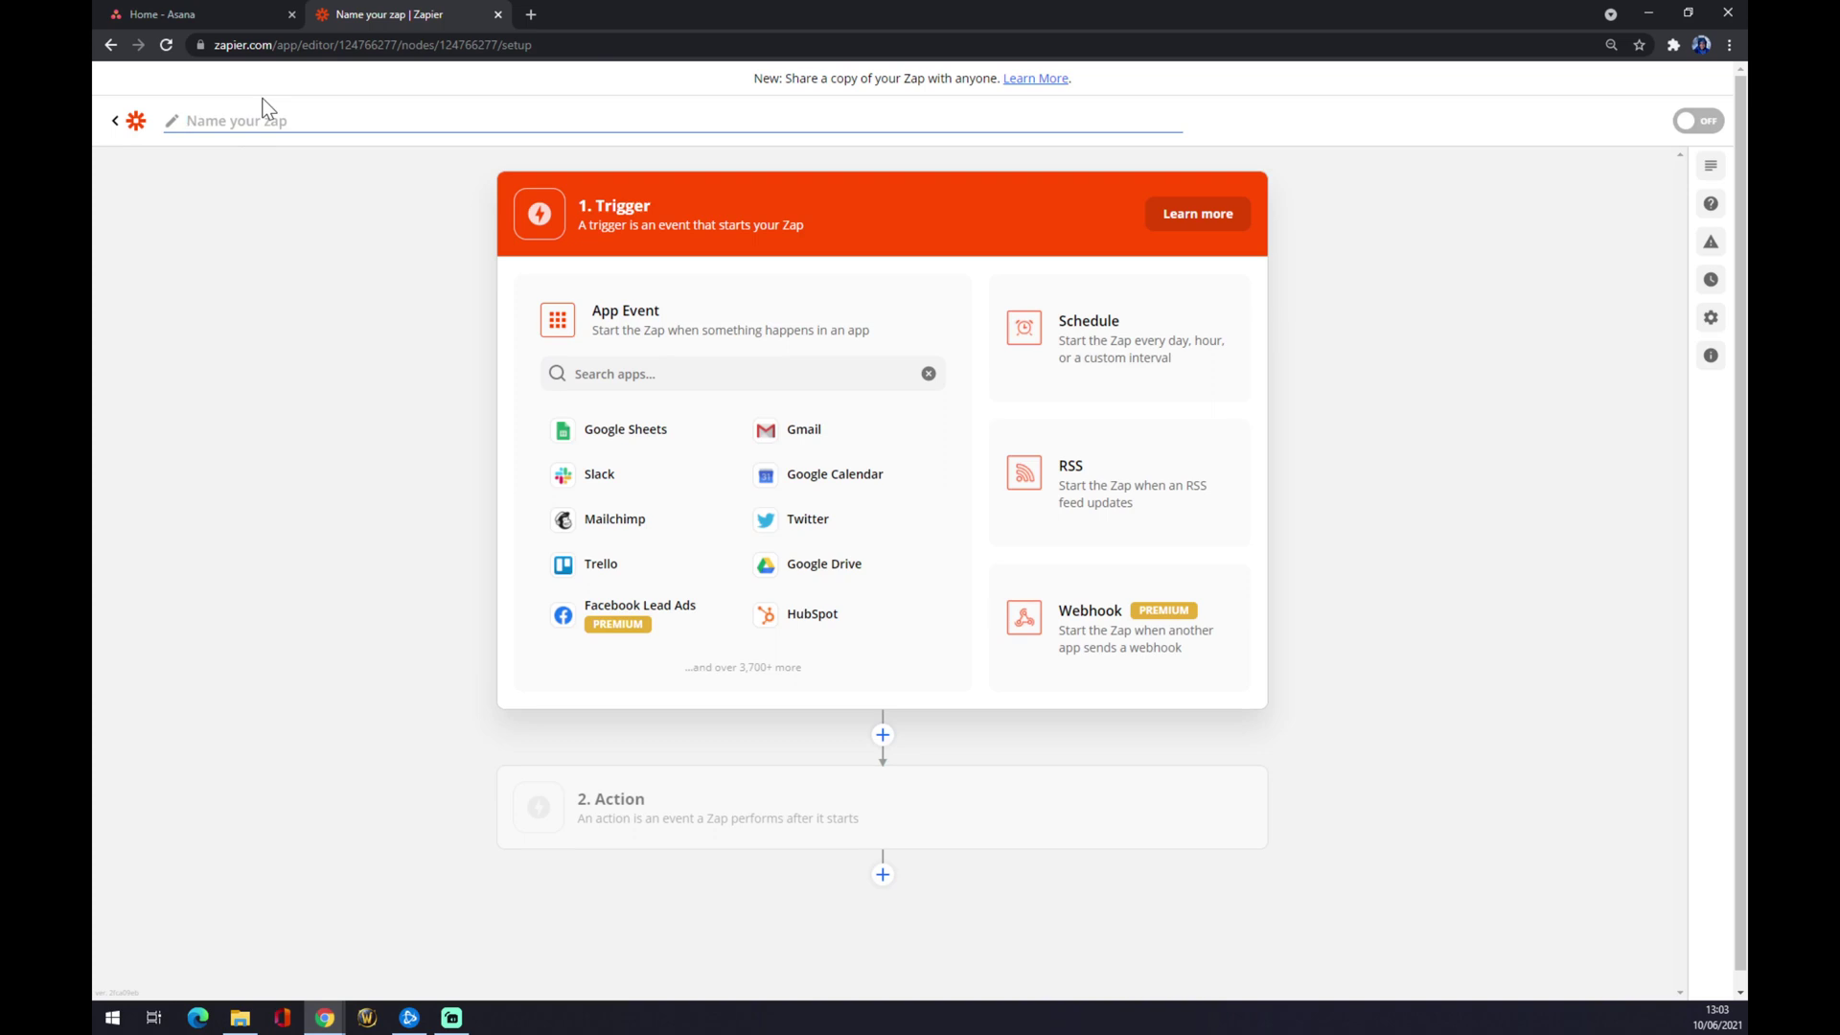
left_click(310, 293)
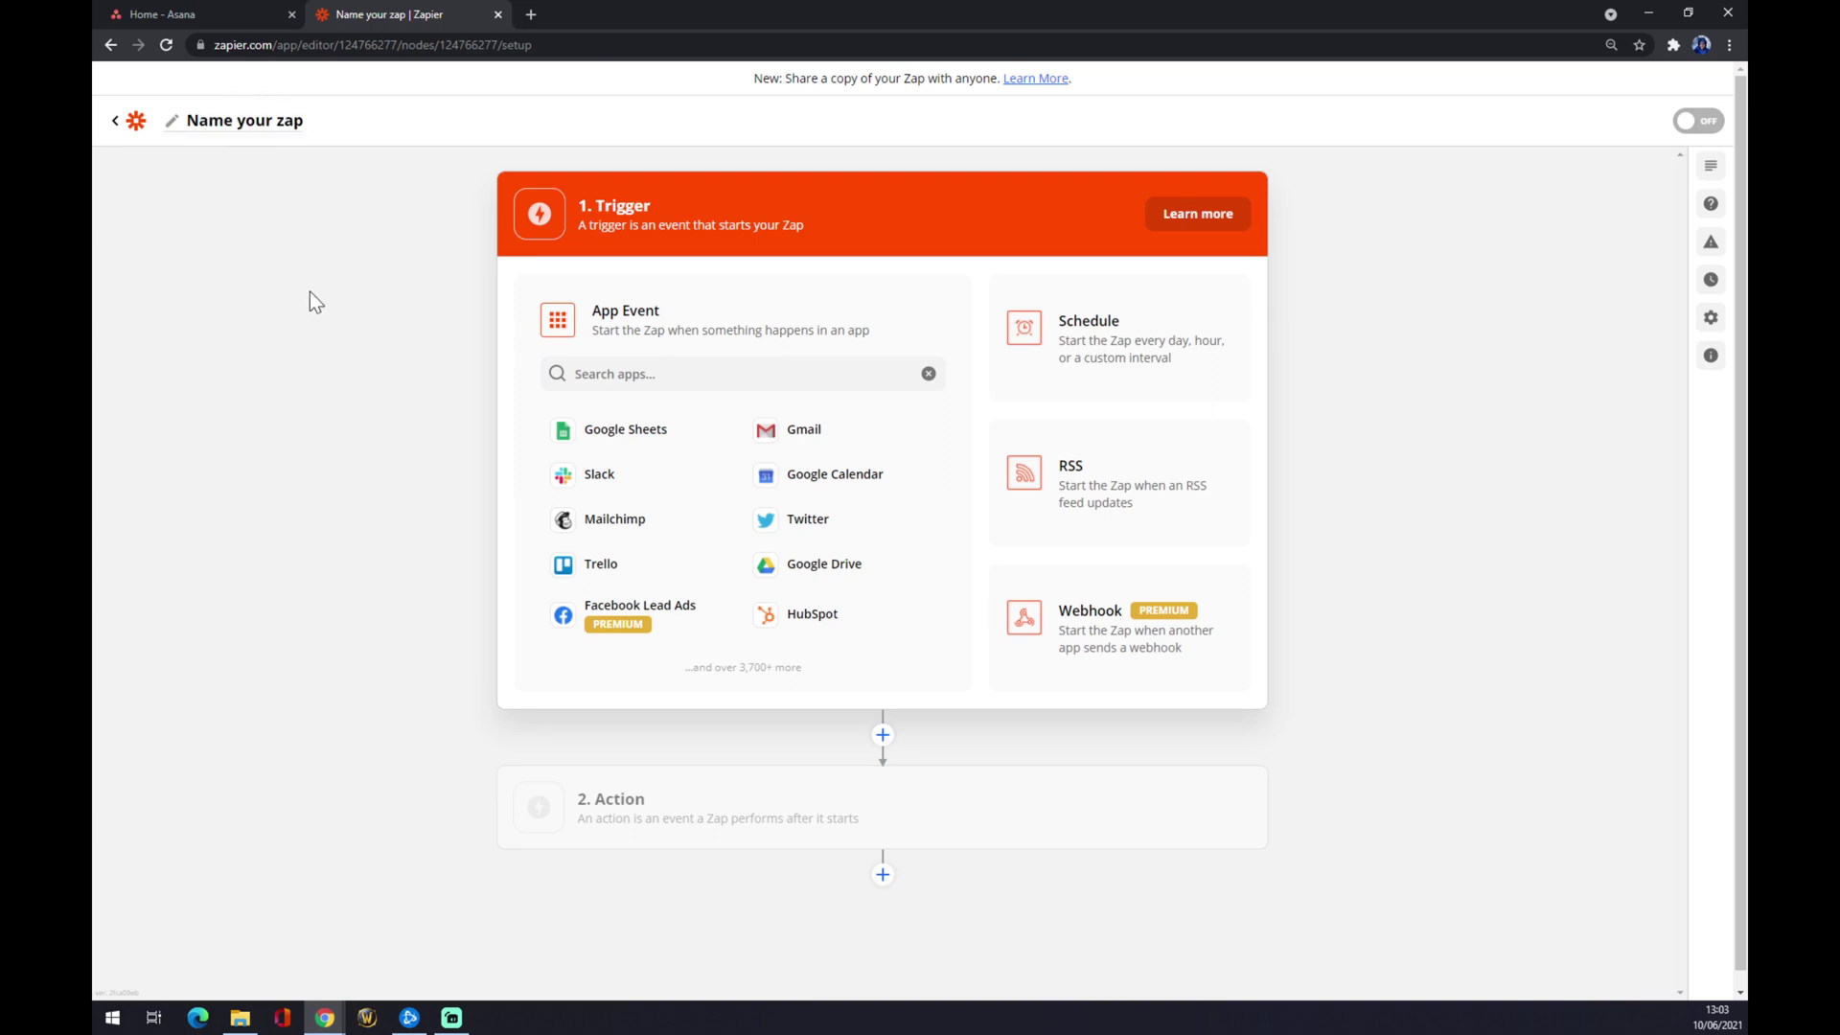
left_click(720, 380)
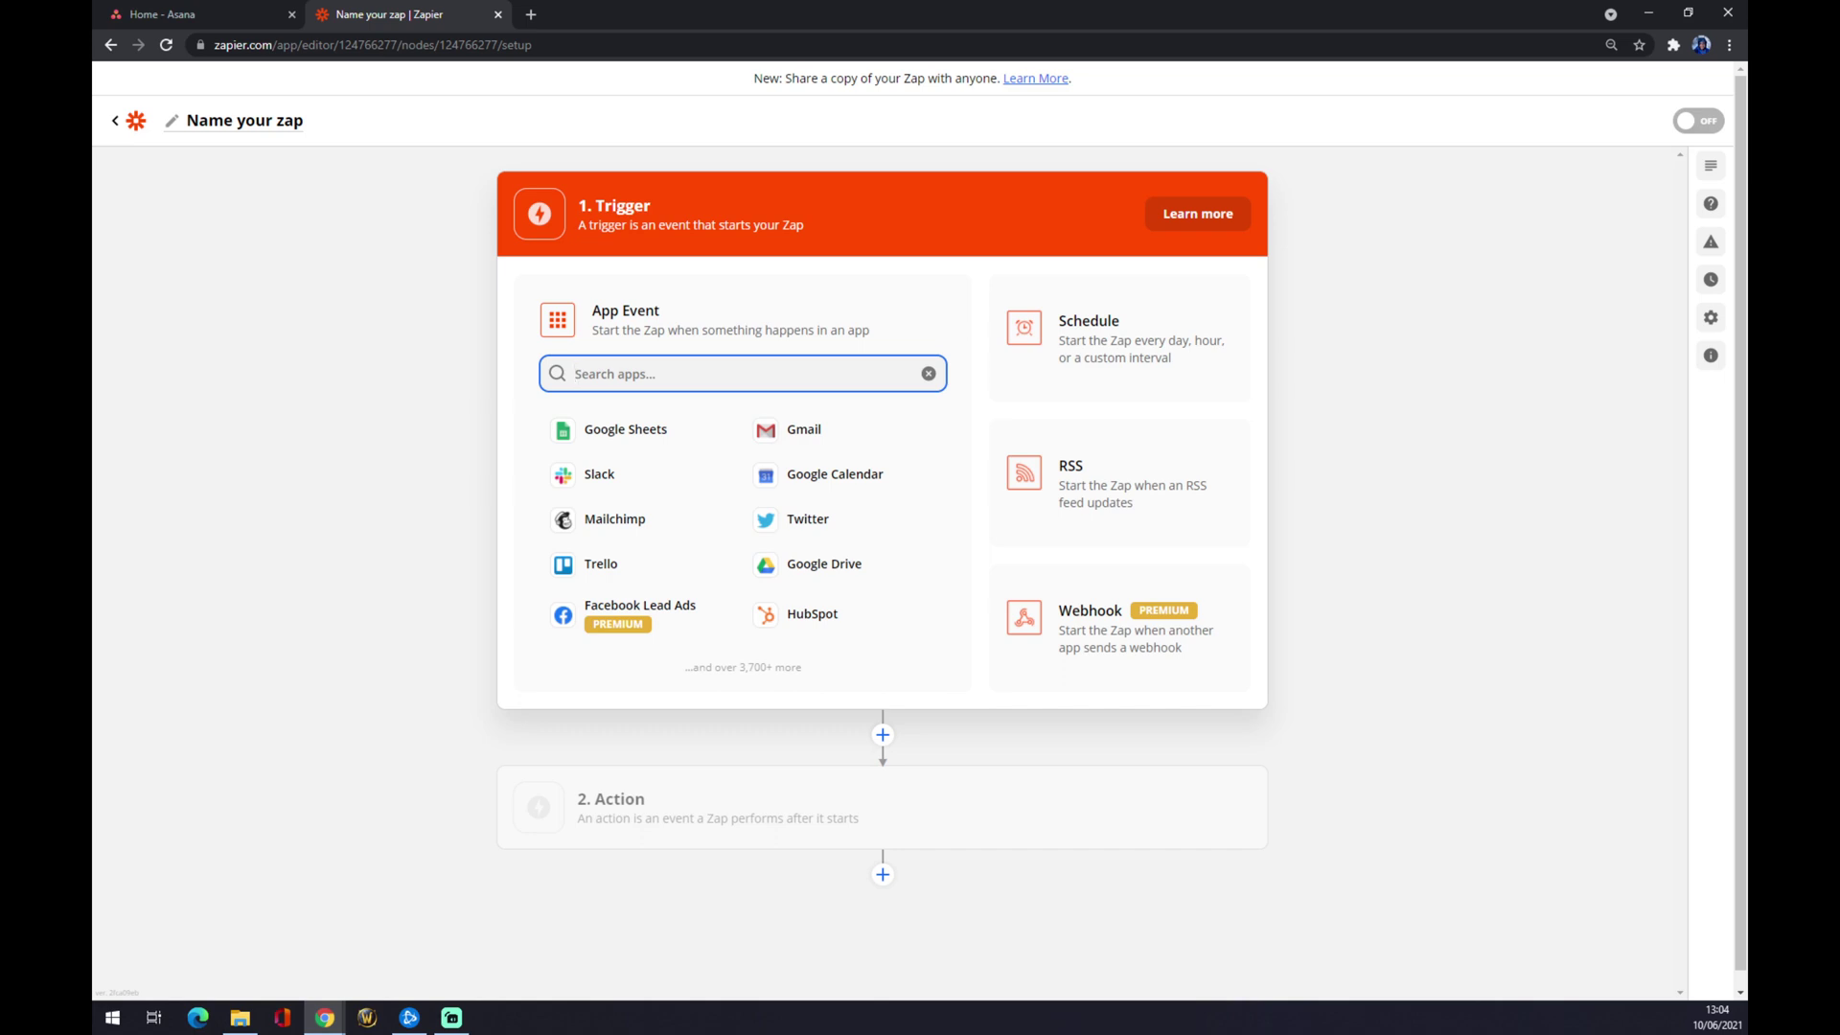
Pick Asana as the trigger app with the New User event.
type("asana")
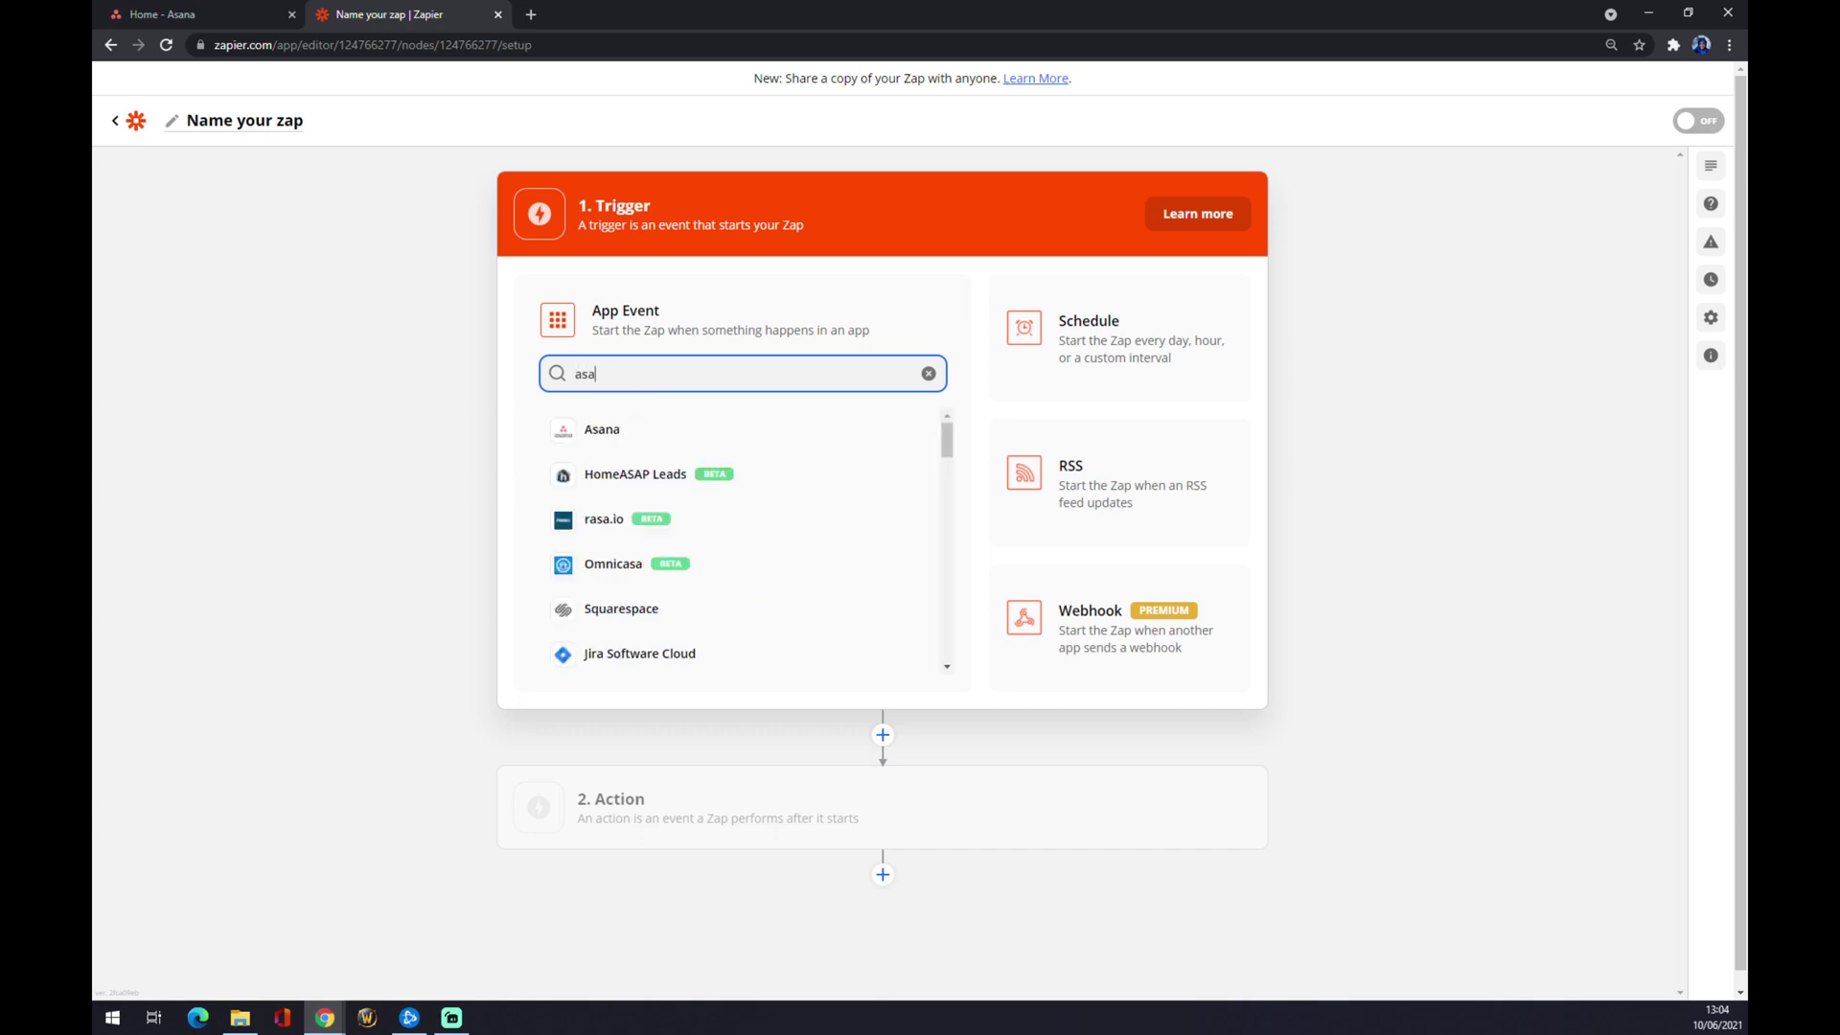
left_click(610, 436)
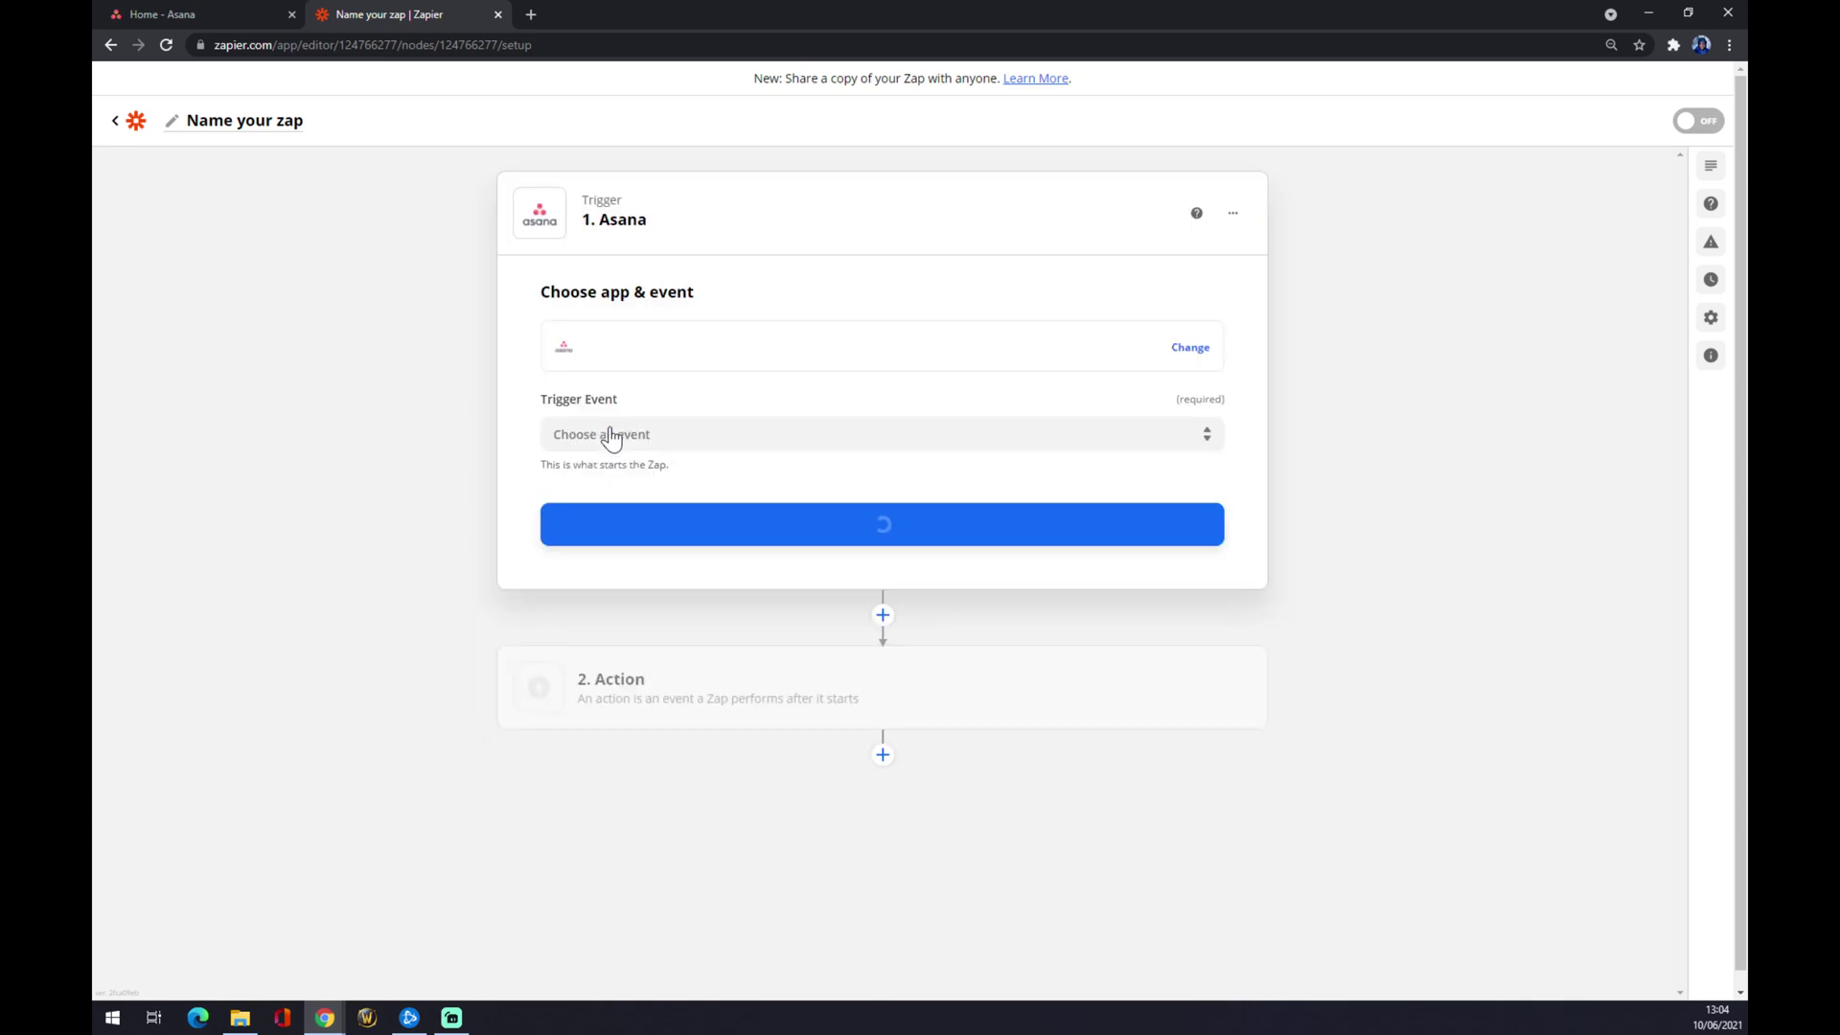
left_click(608, 434)
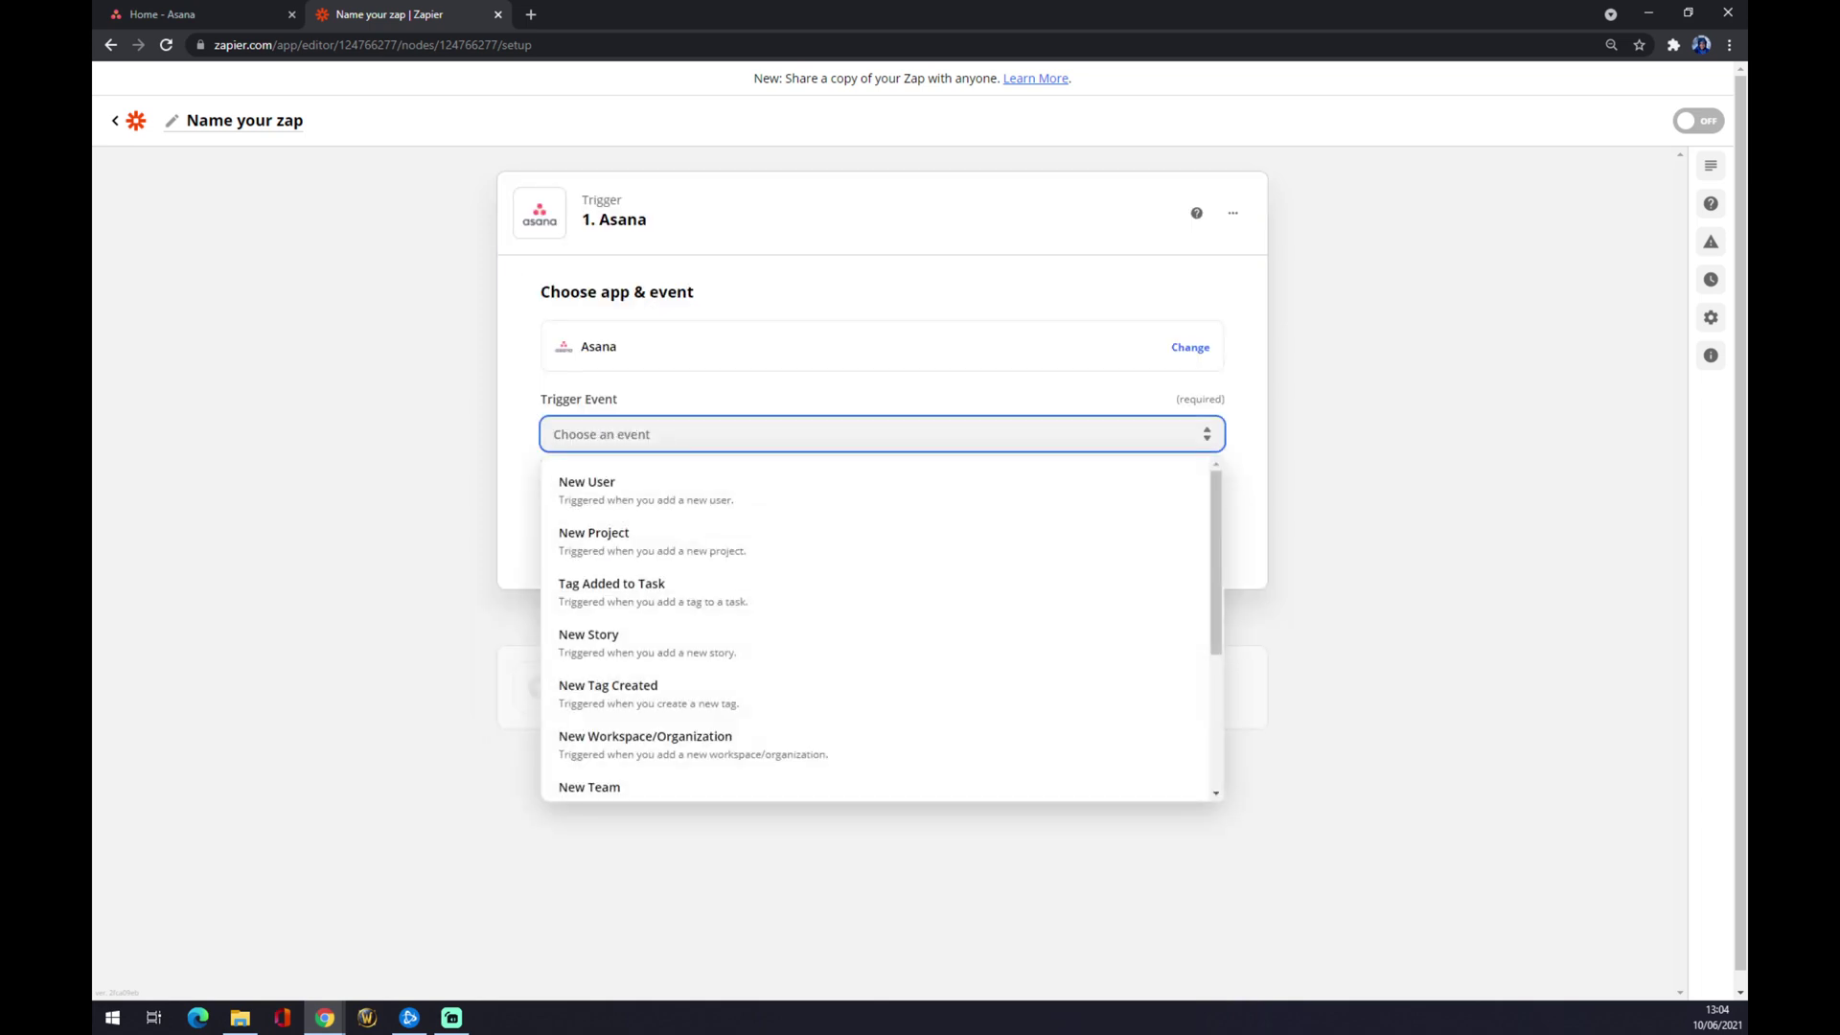
left_click(641, 502)
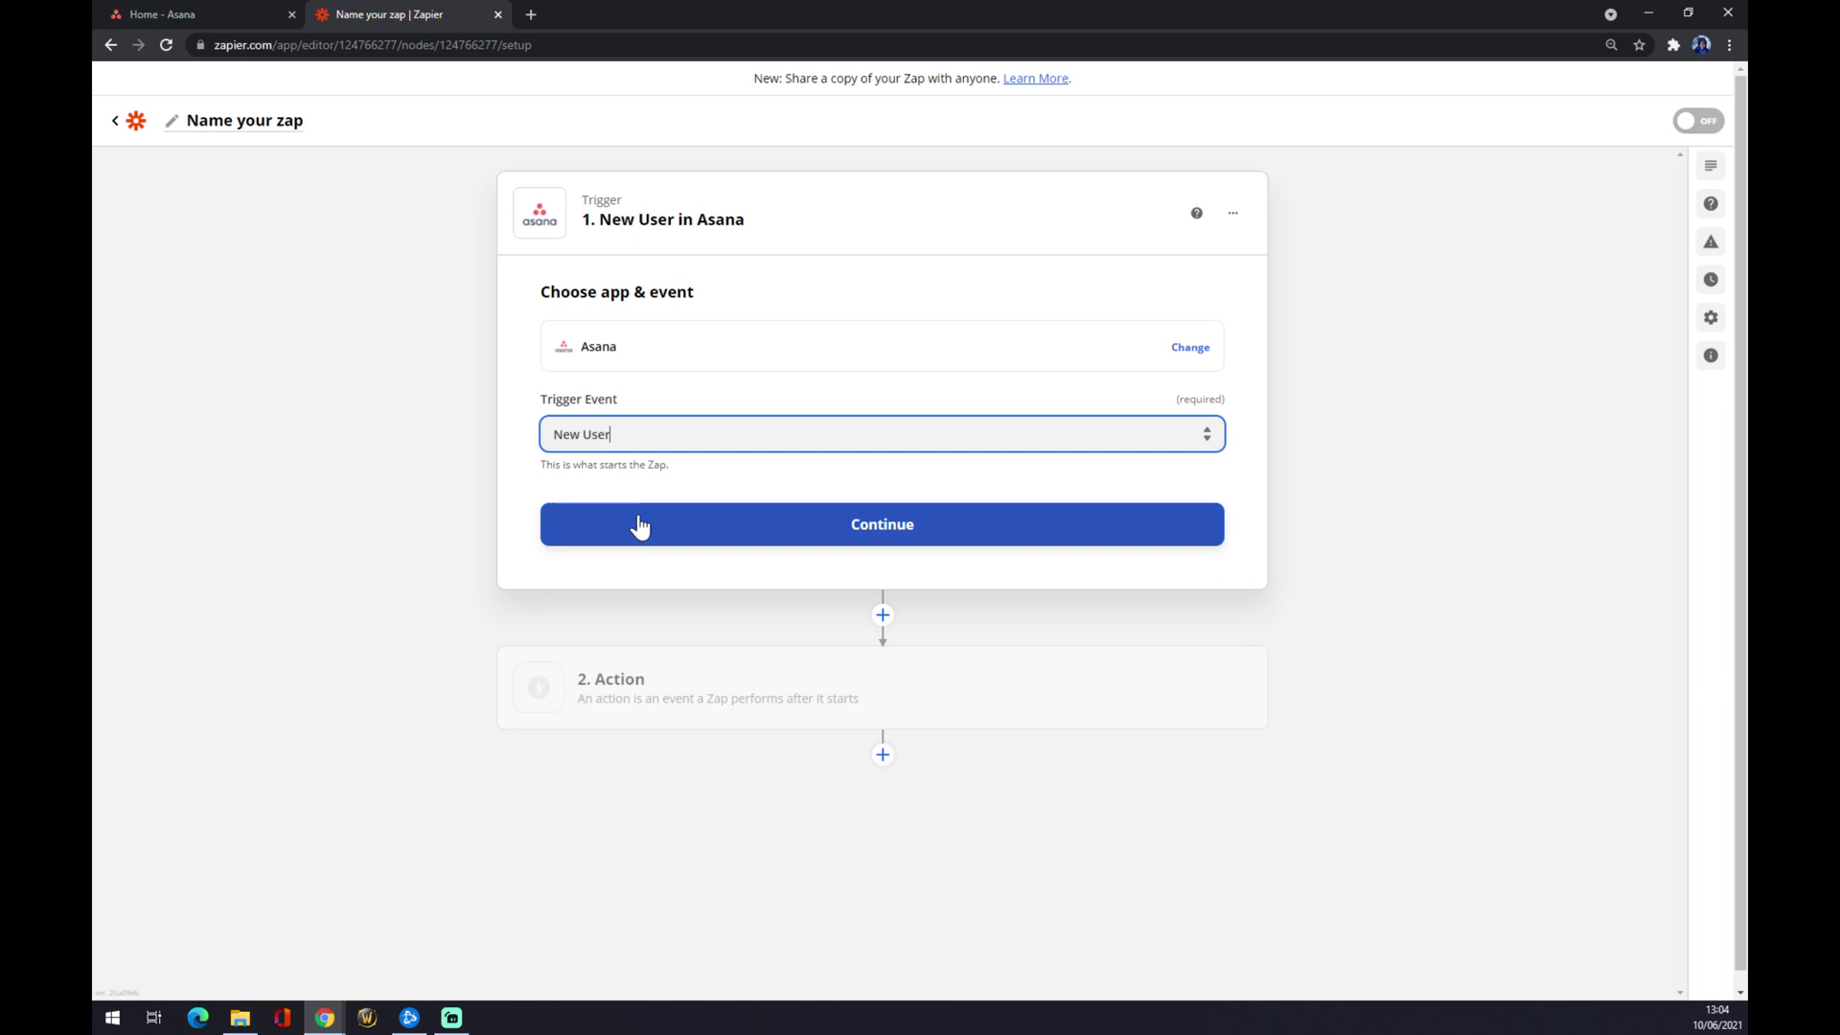
left_click(642, 525)
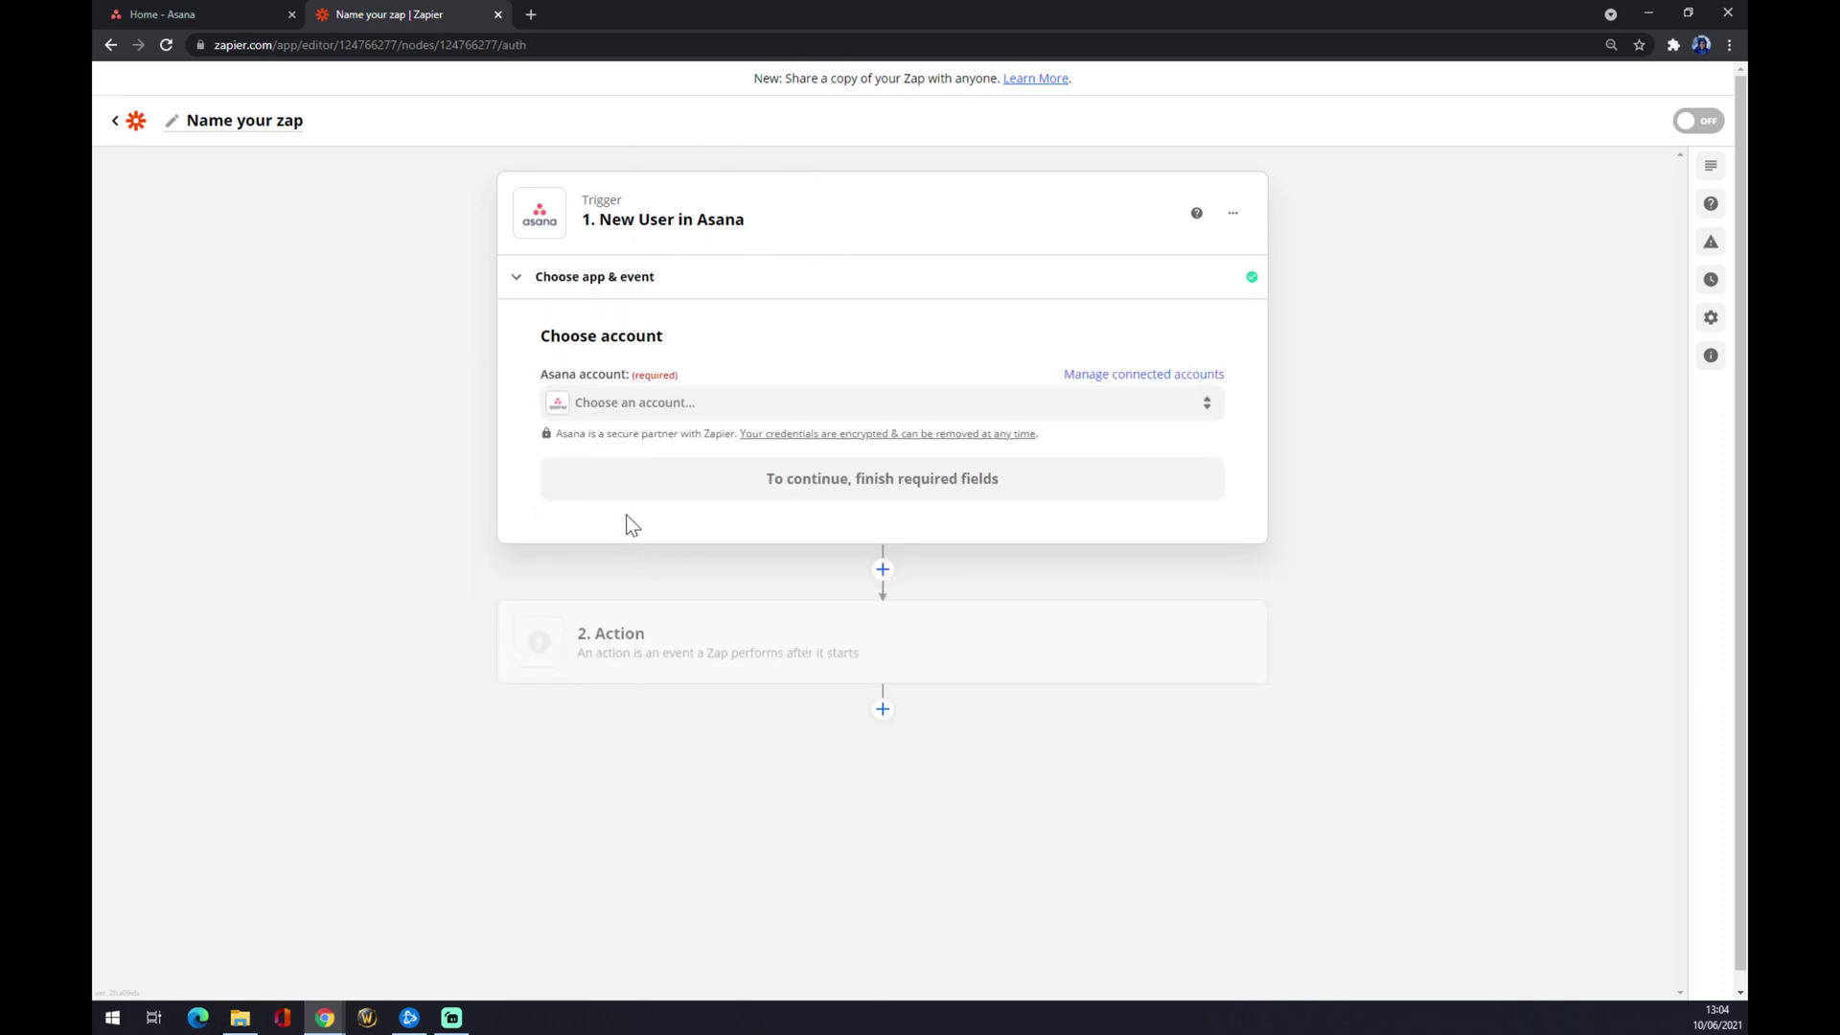
Connect the Asana account and set the trigger workspace to Marketing.
left_click(635, 403)
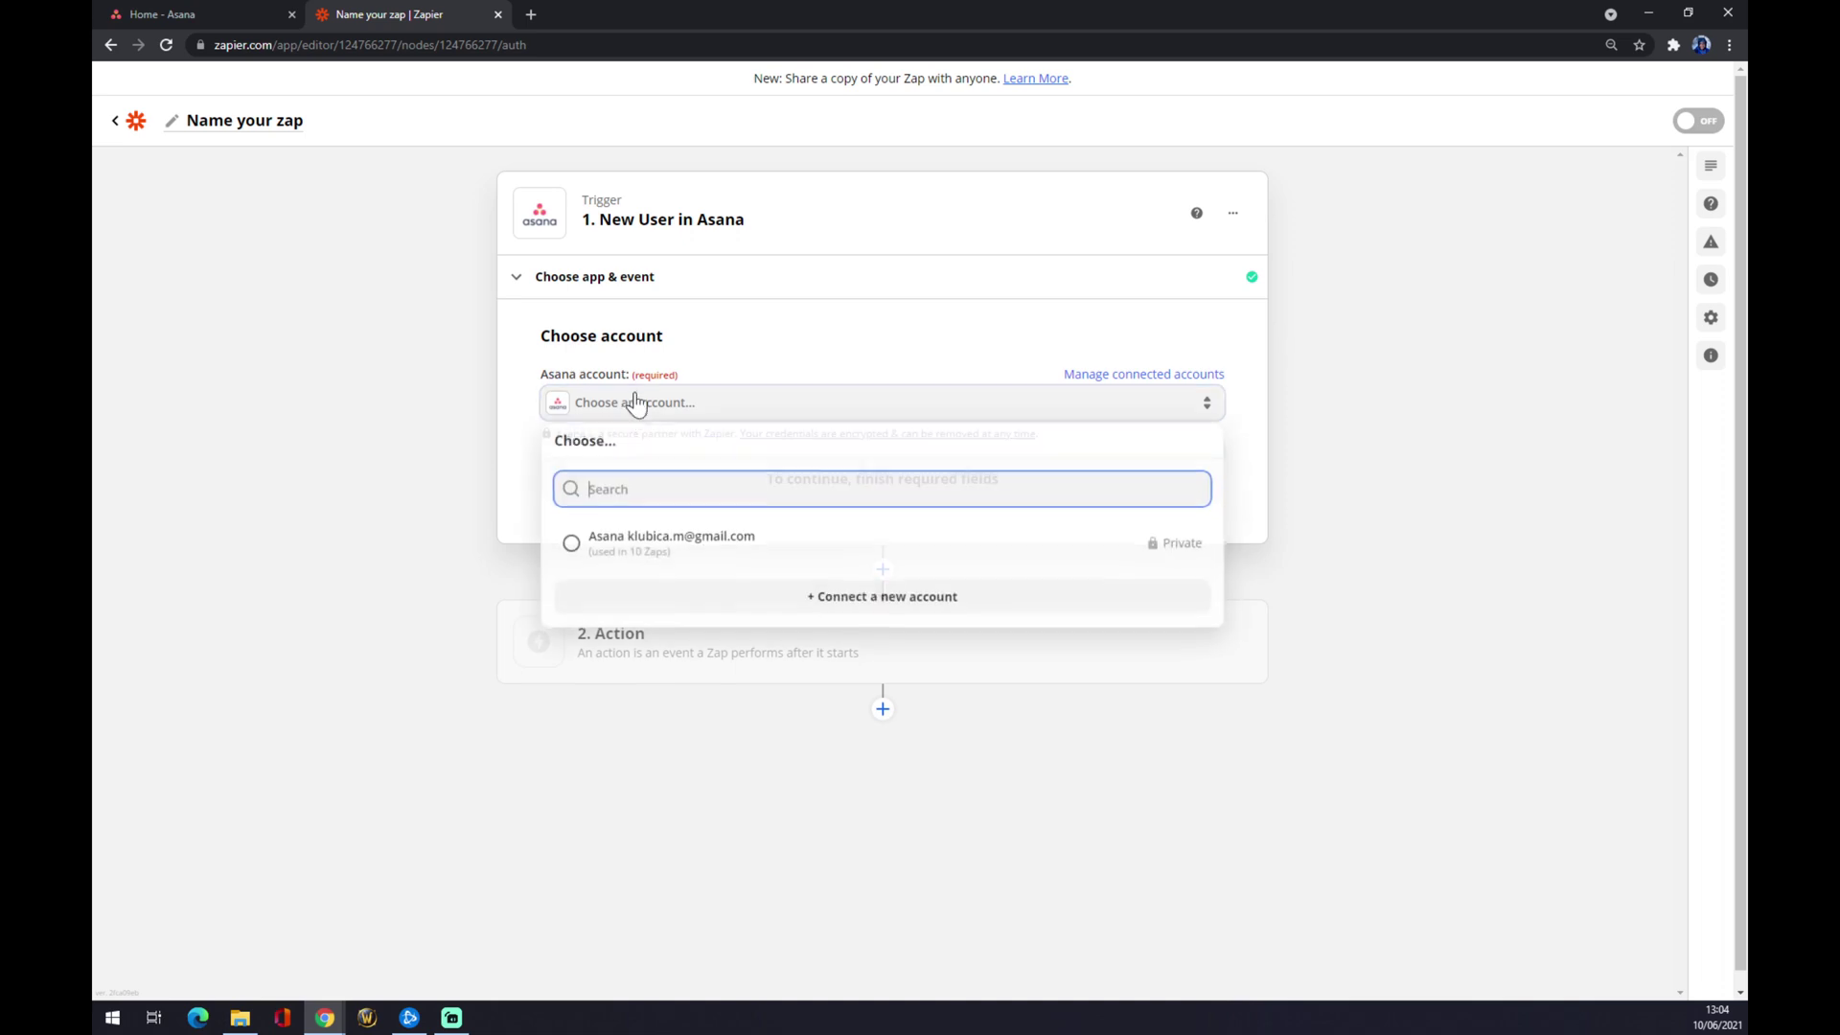
left_click(625, 544)
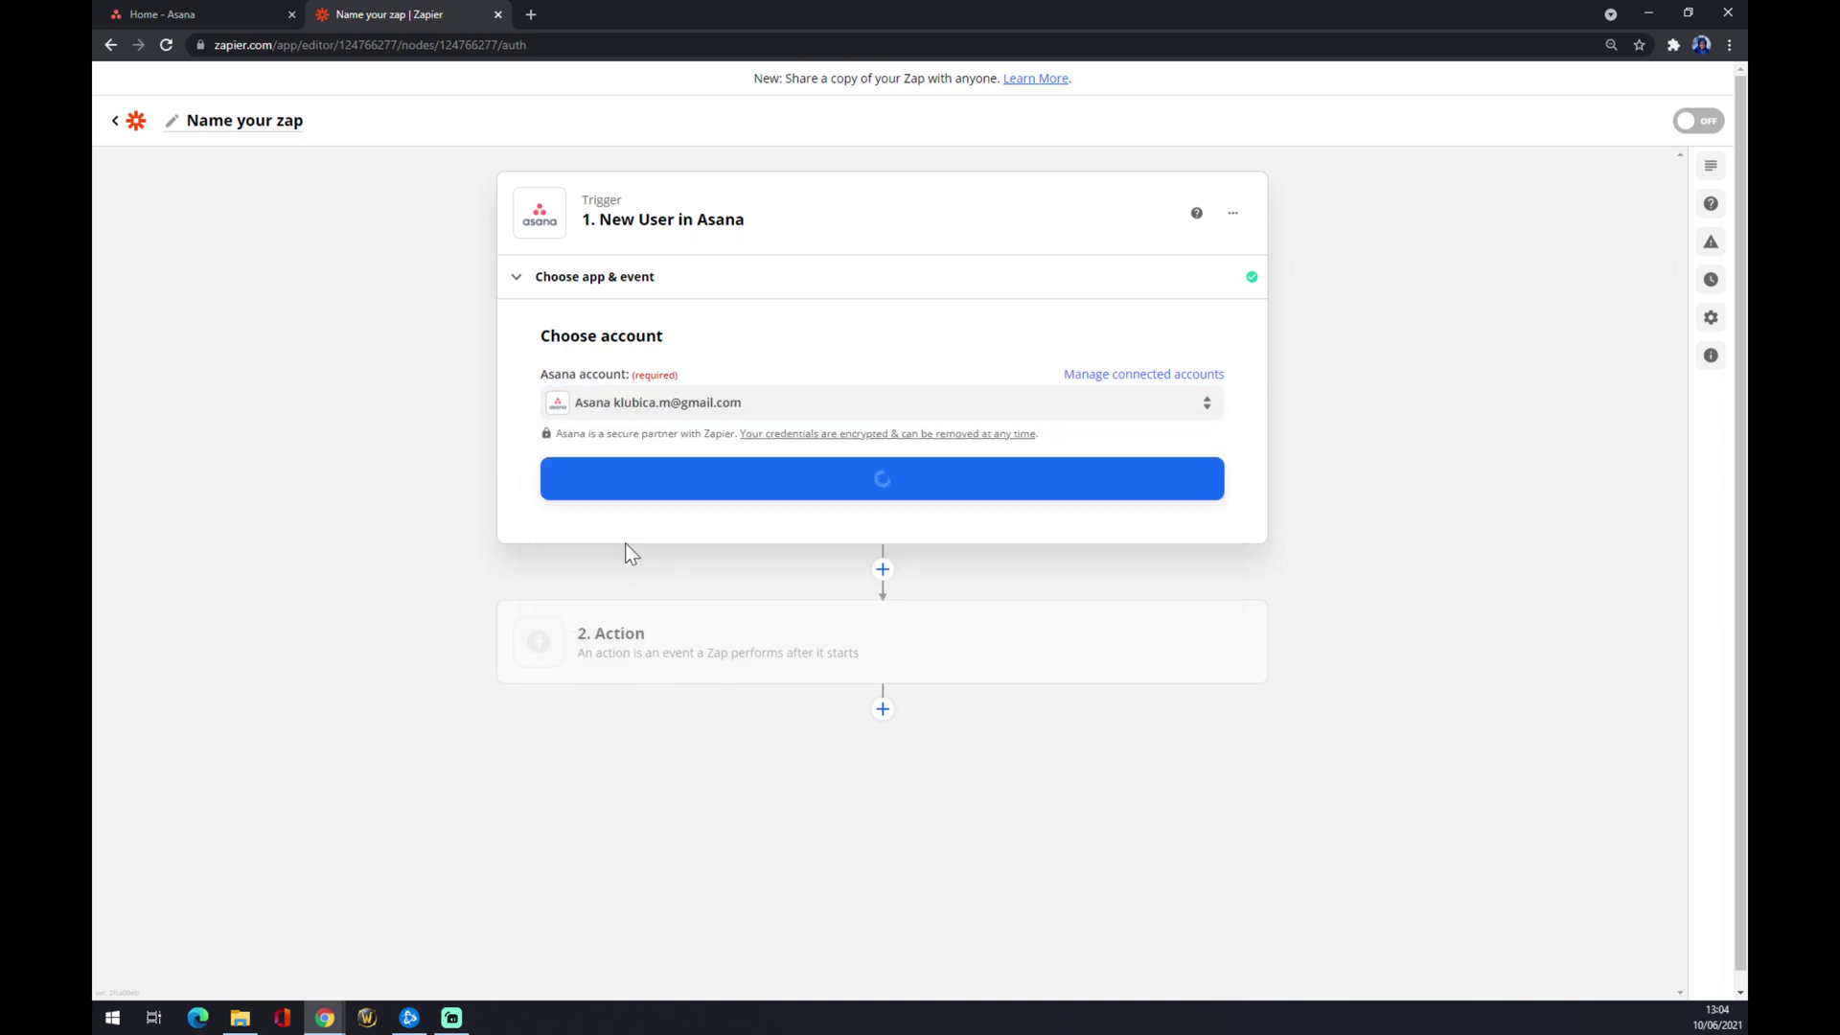
left_click(687, 485)
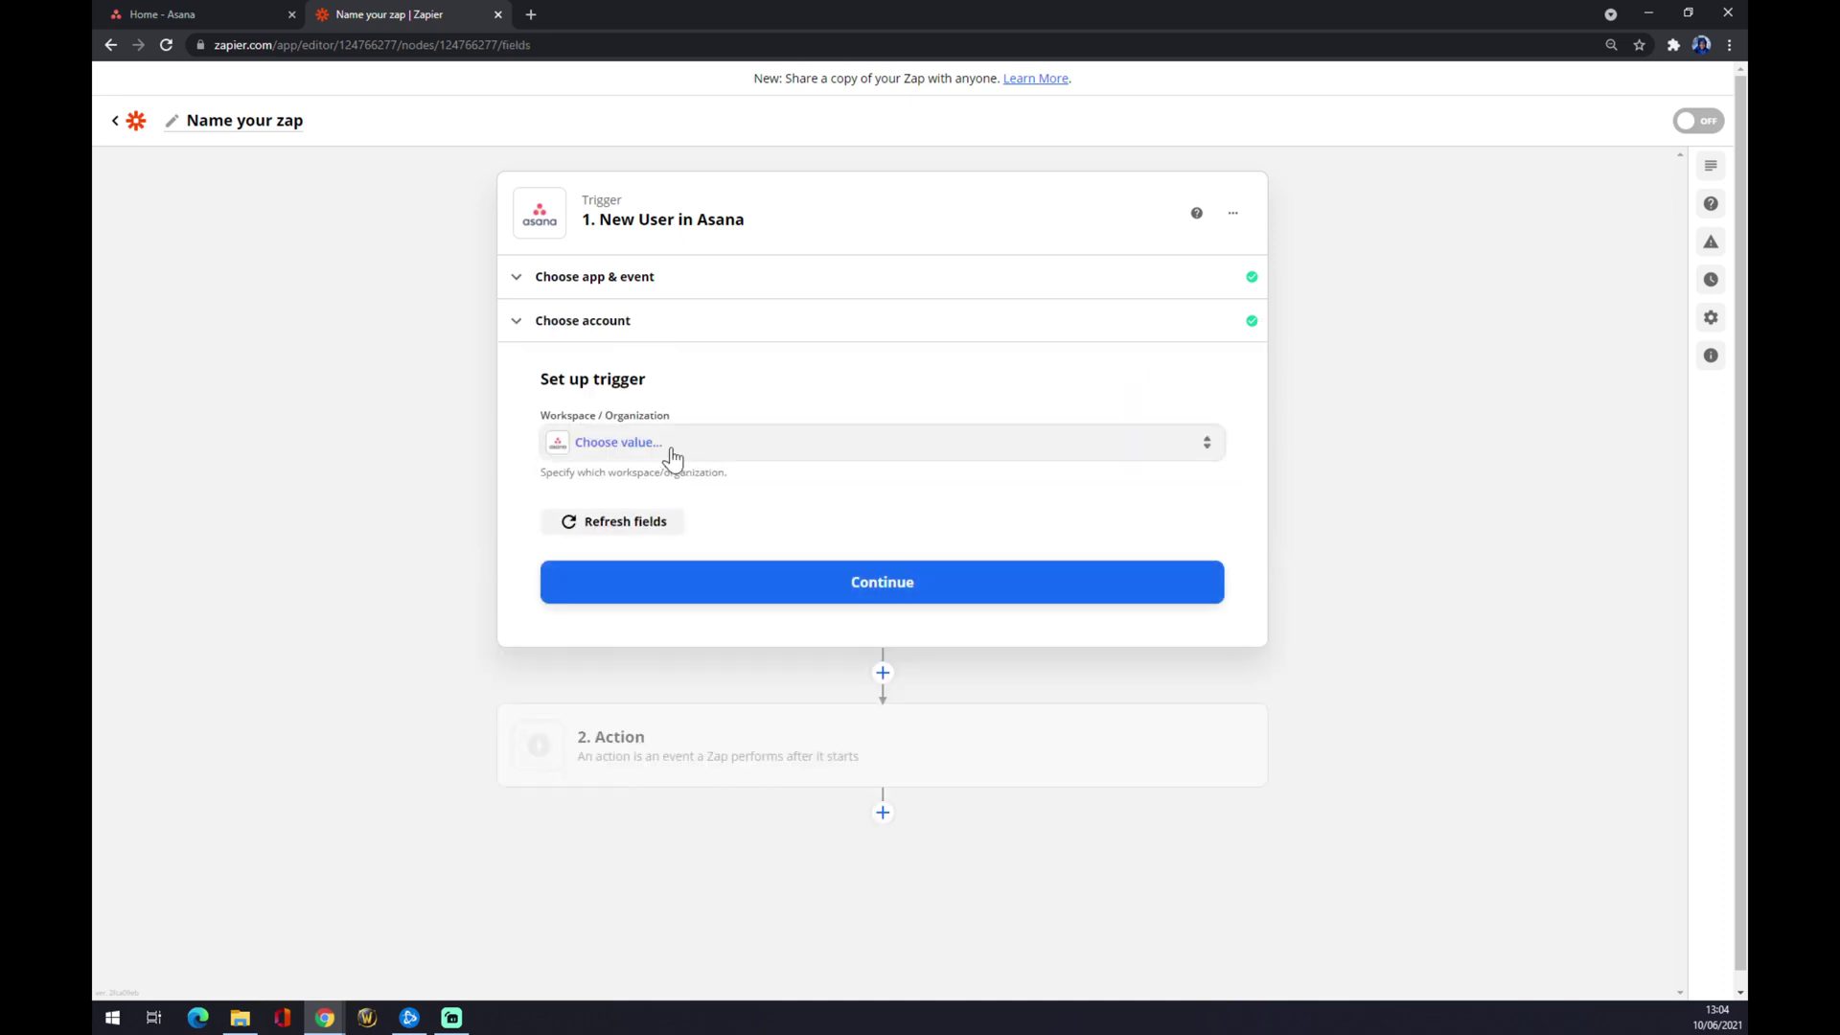
left_click(674, 458)
left_click(637, 590)
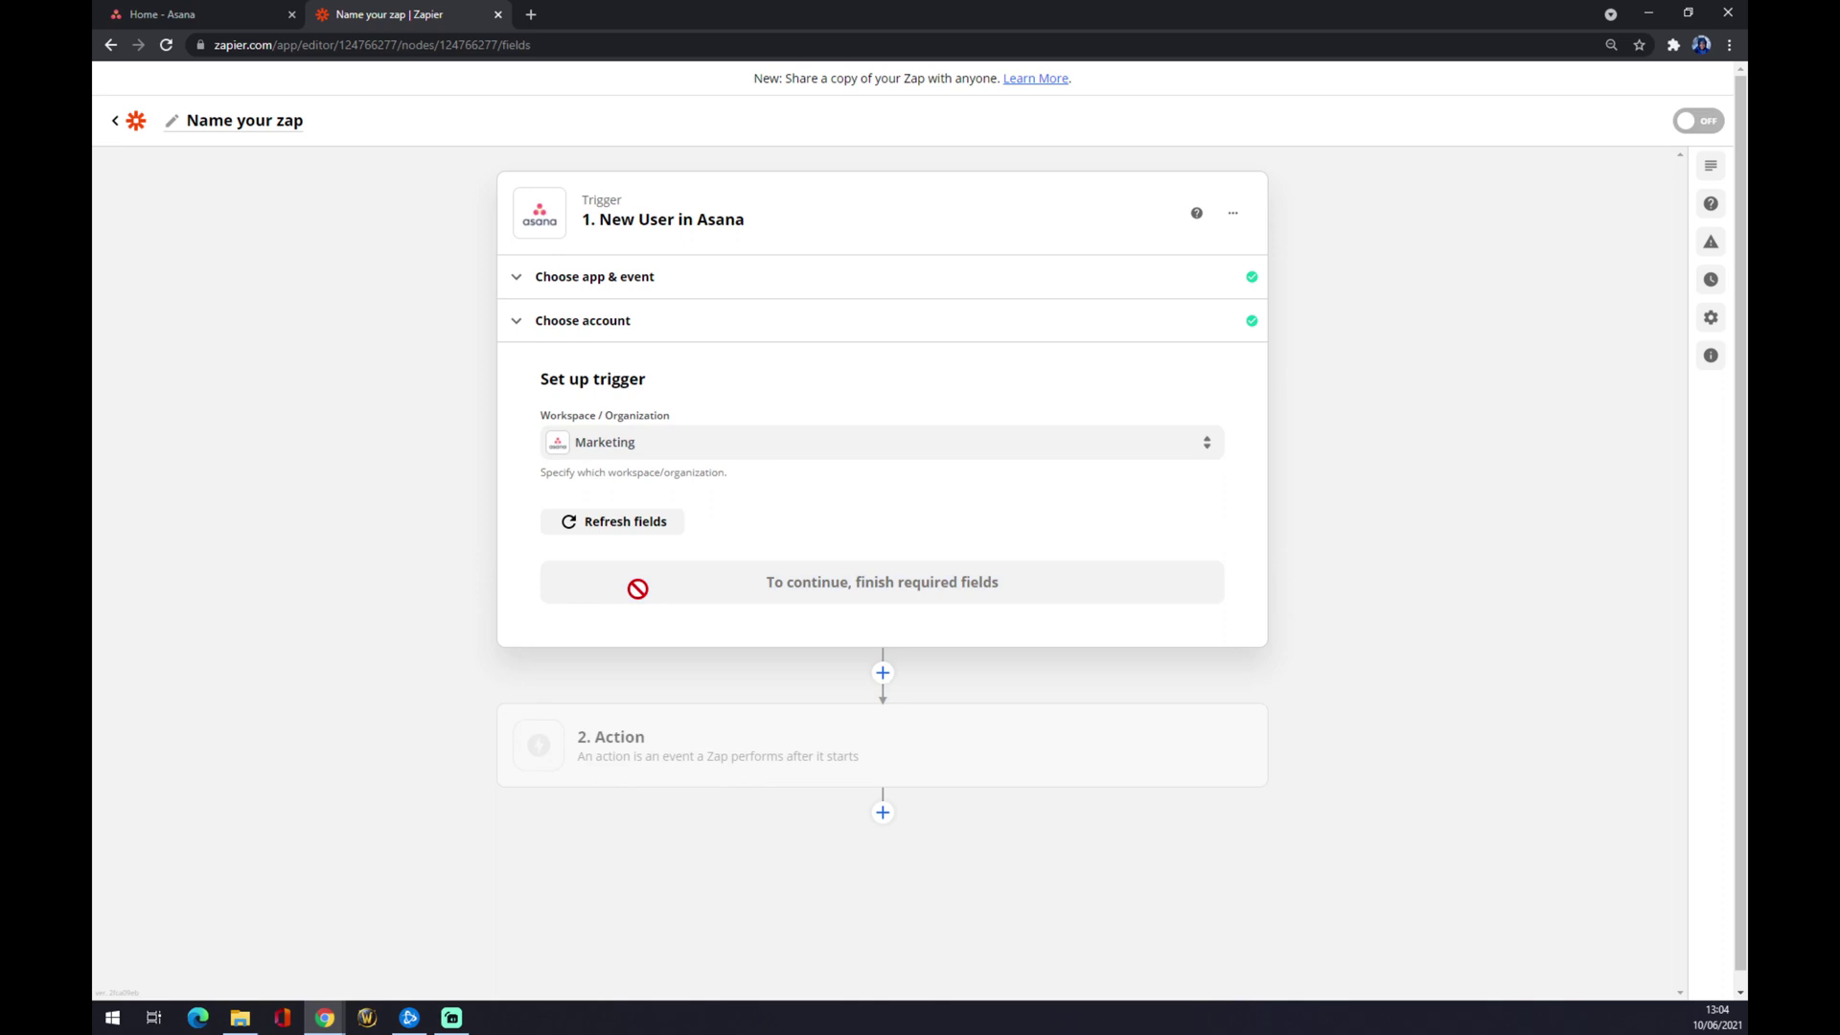
left_click(667, 604)
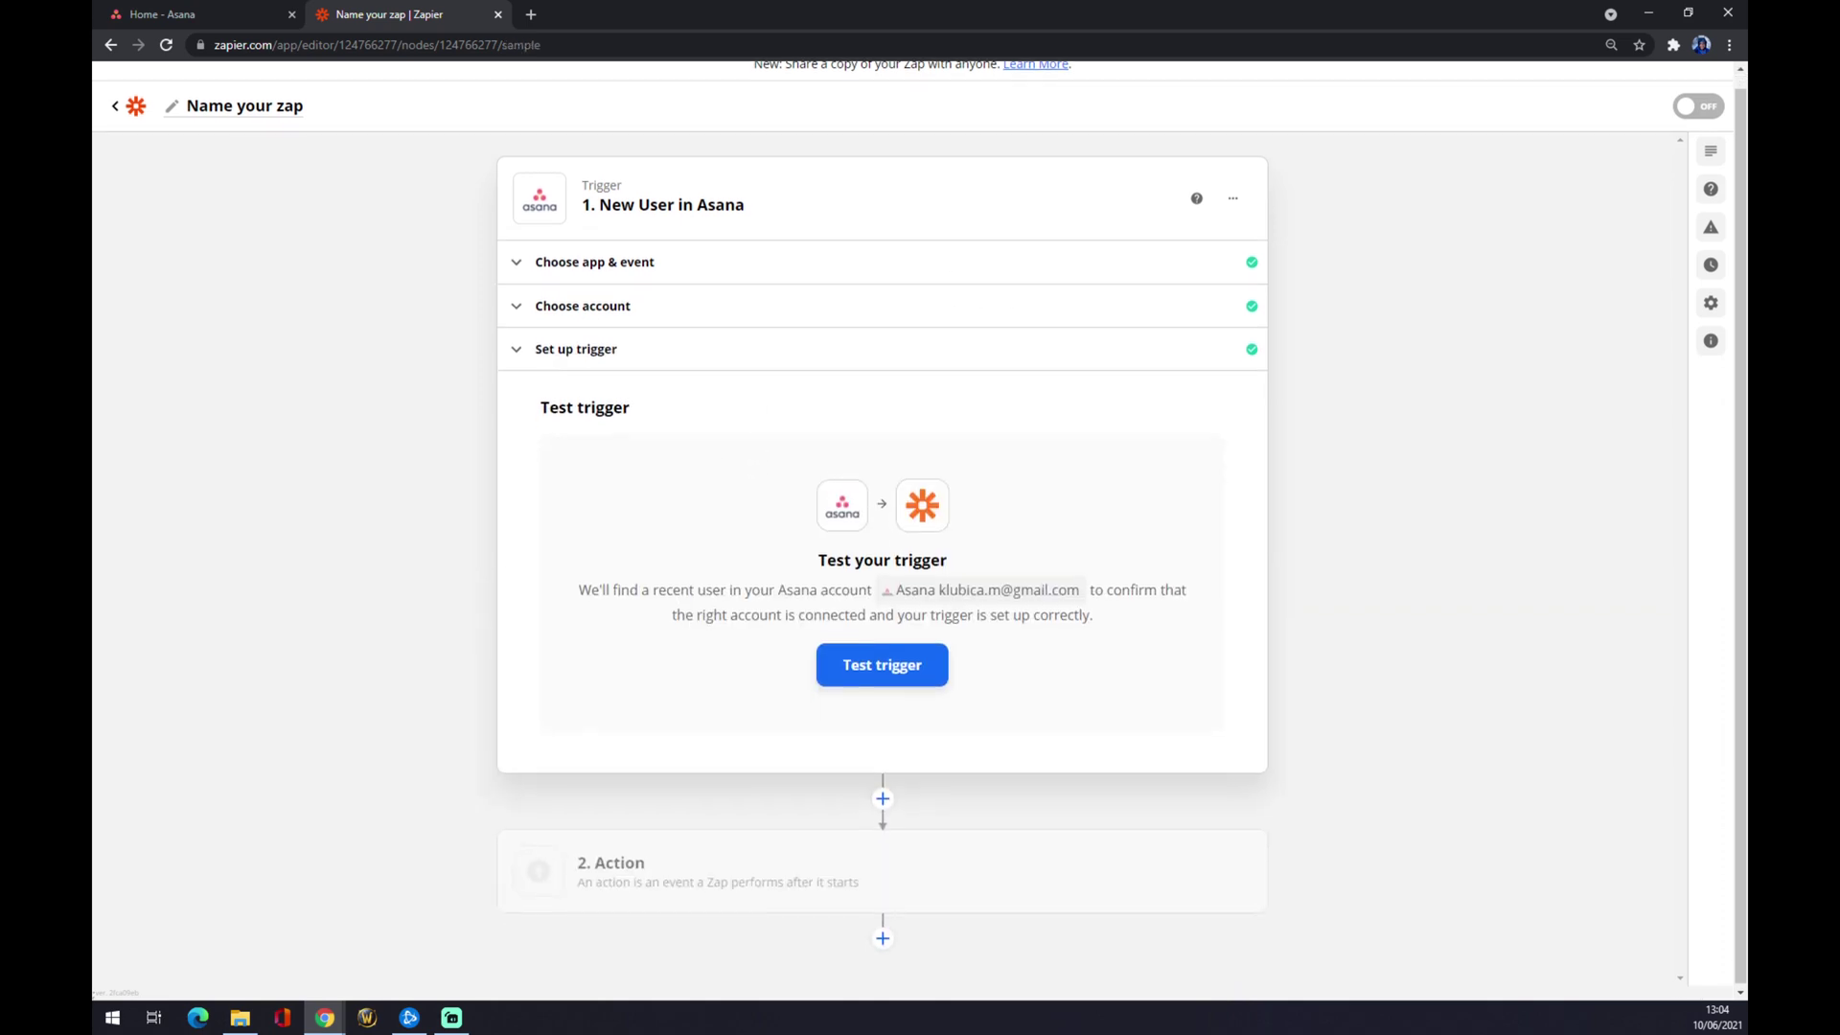
left_click(686, 869)
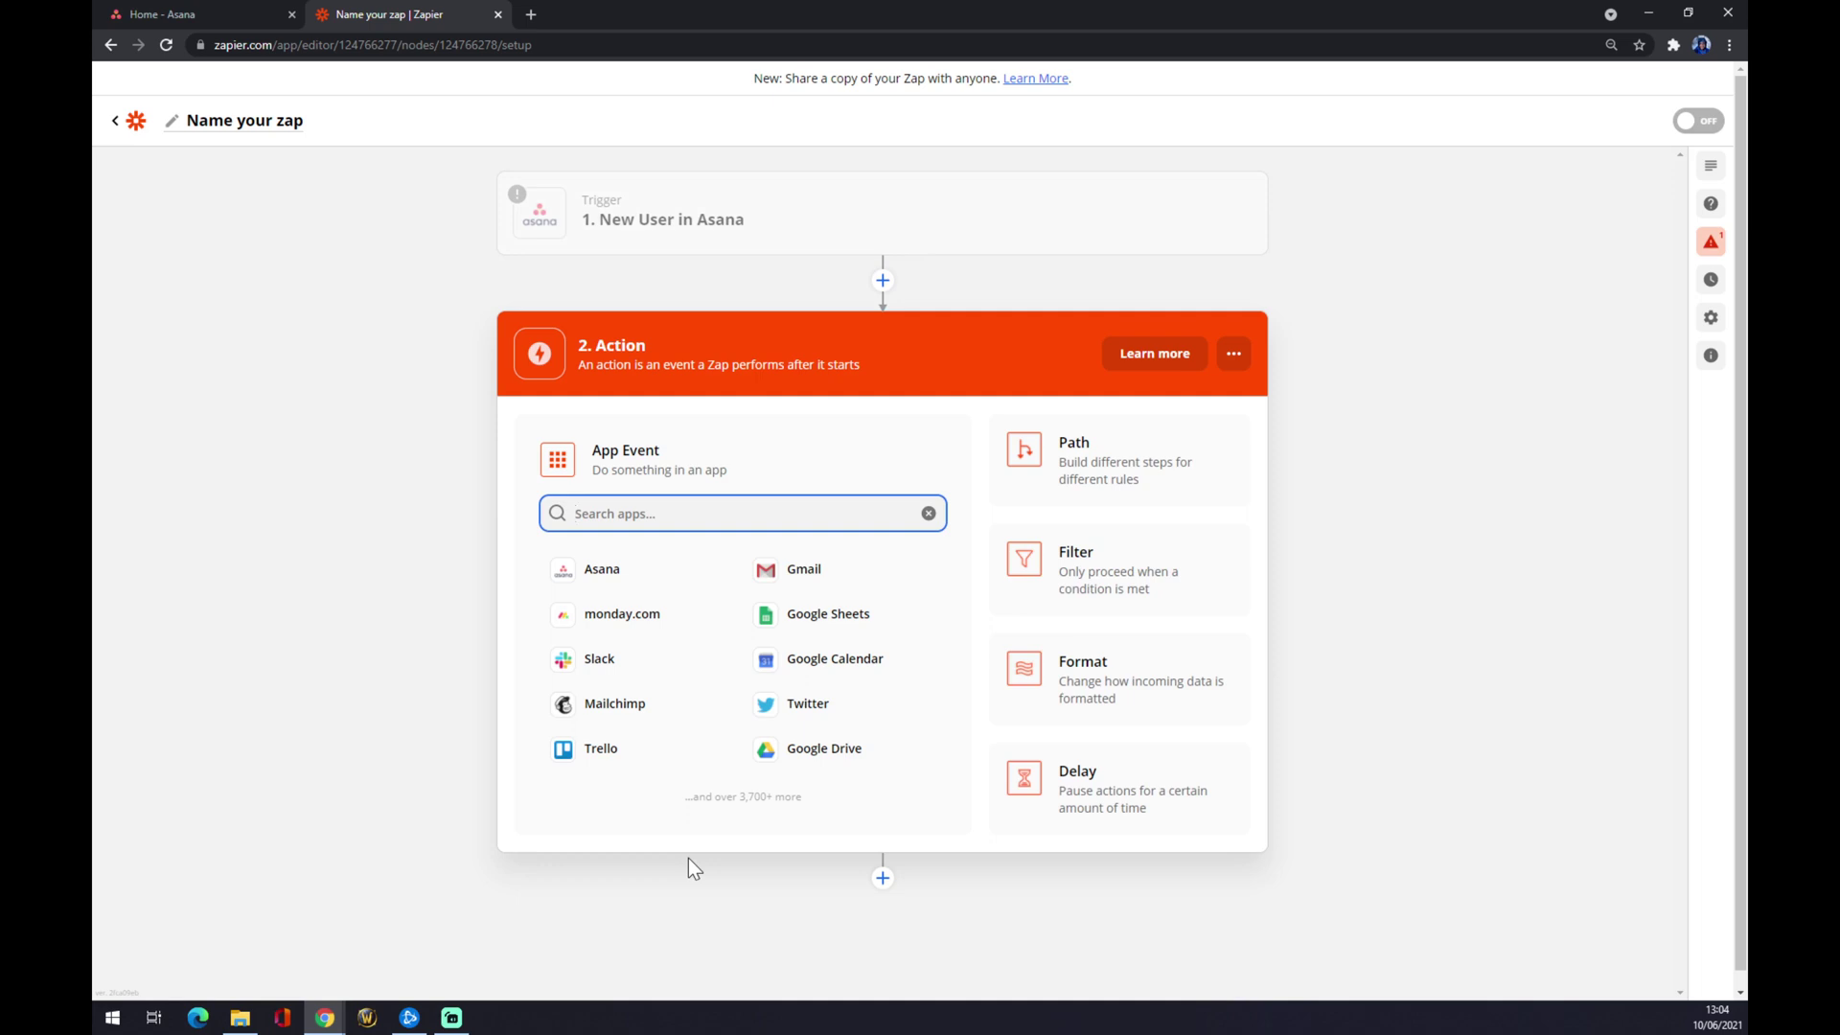
Choose Notion as the action app with the Create Database Item event and continue.
mouse_move(785, 234)
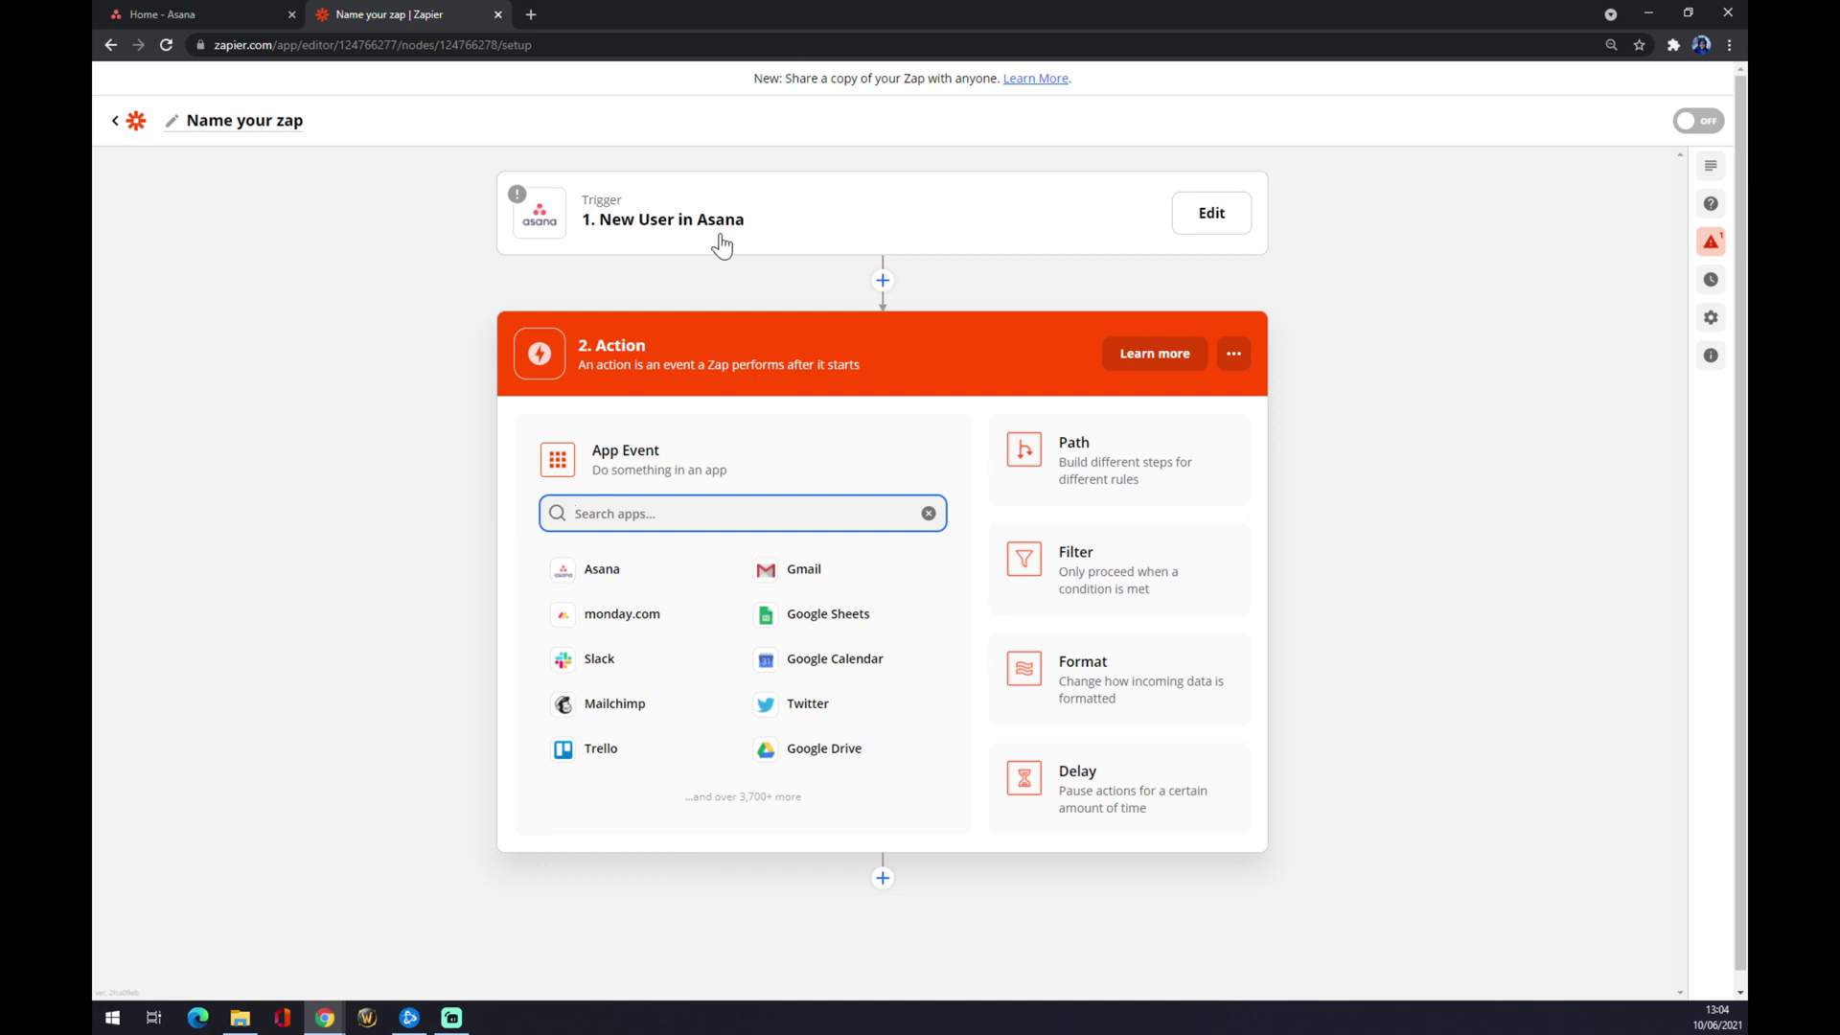
type("notion")
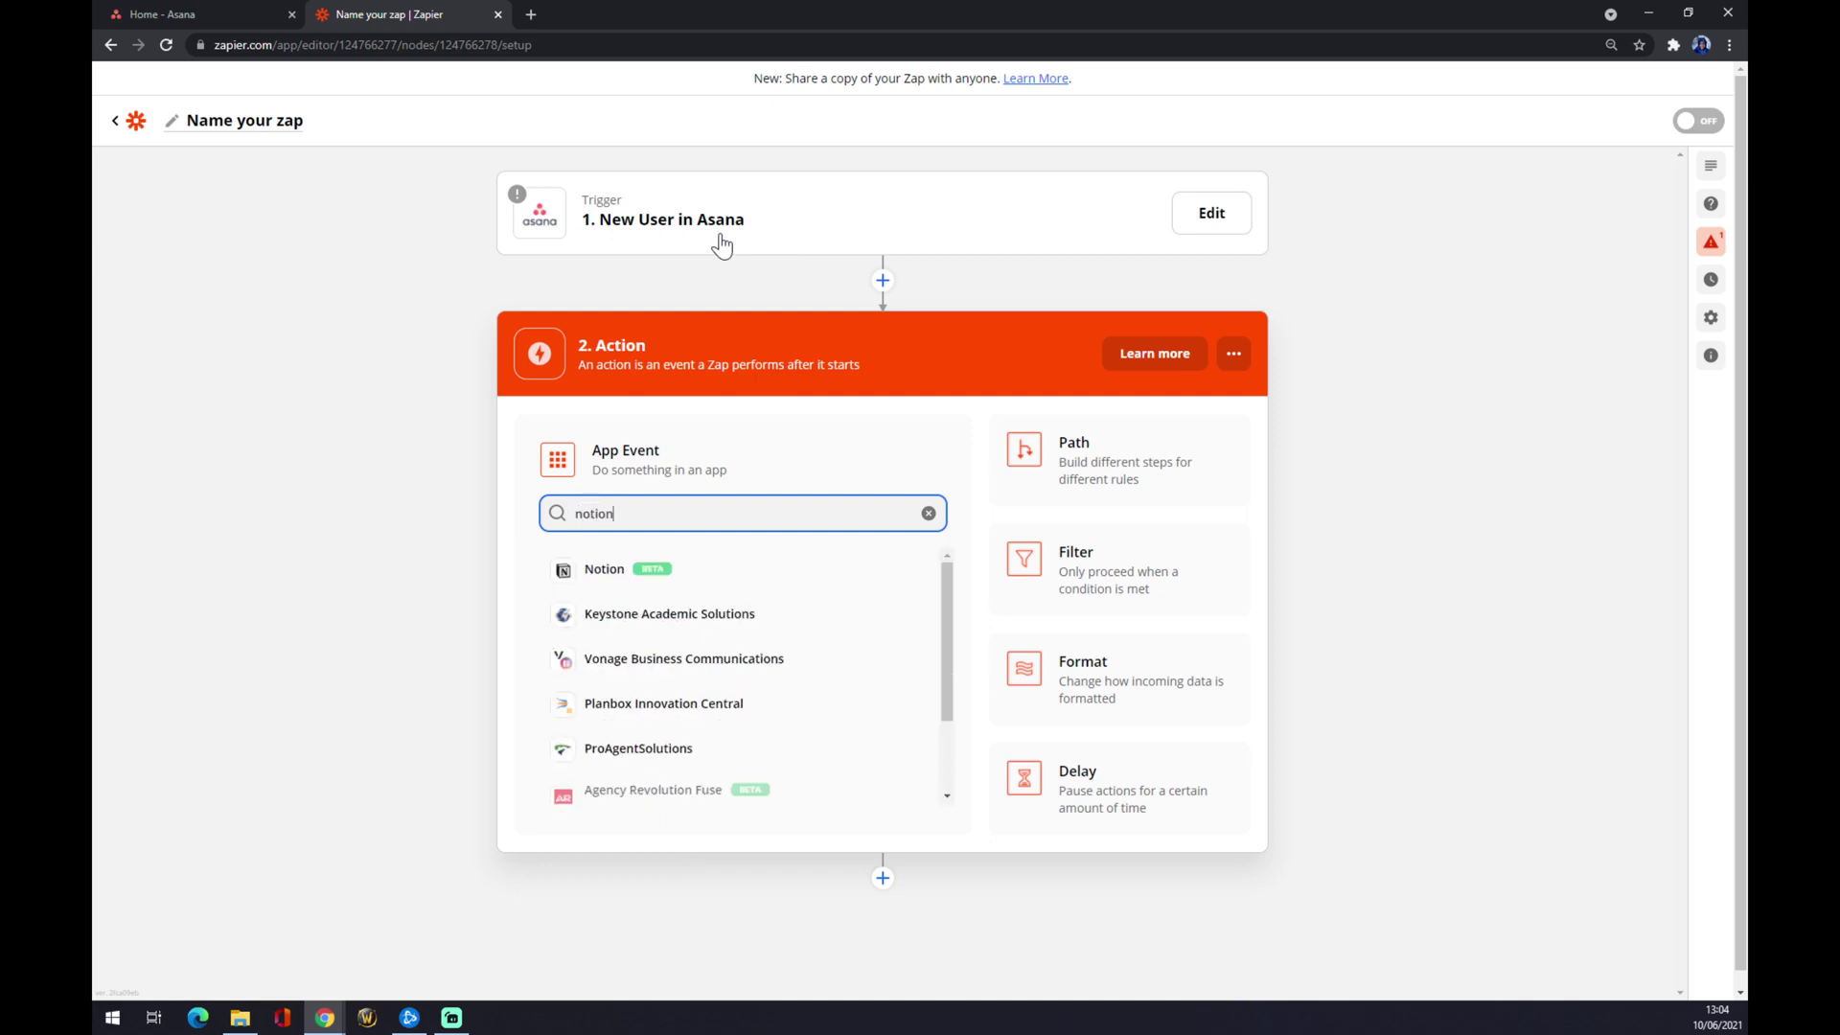
left_click(618, 575)
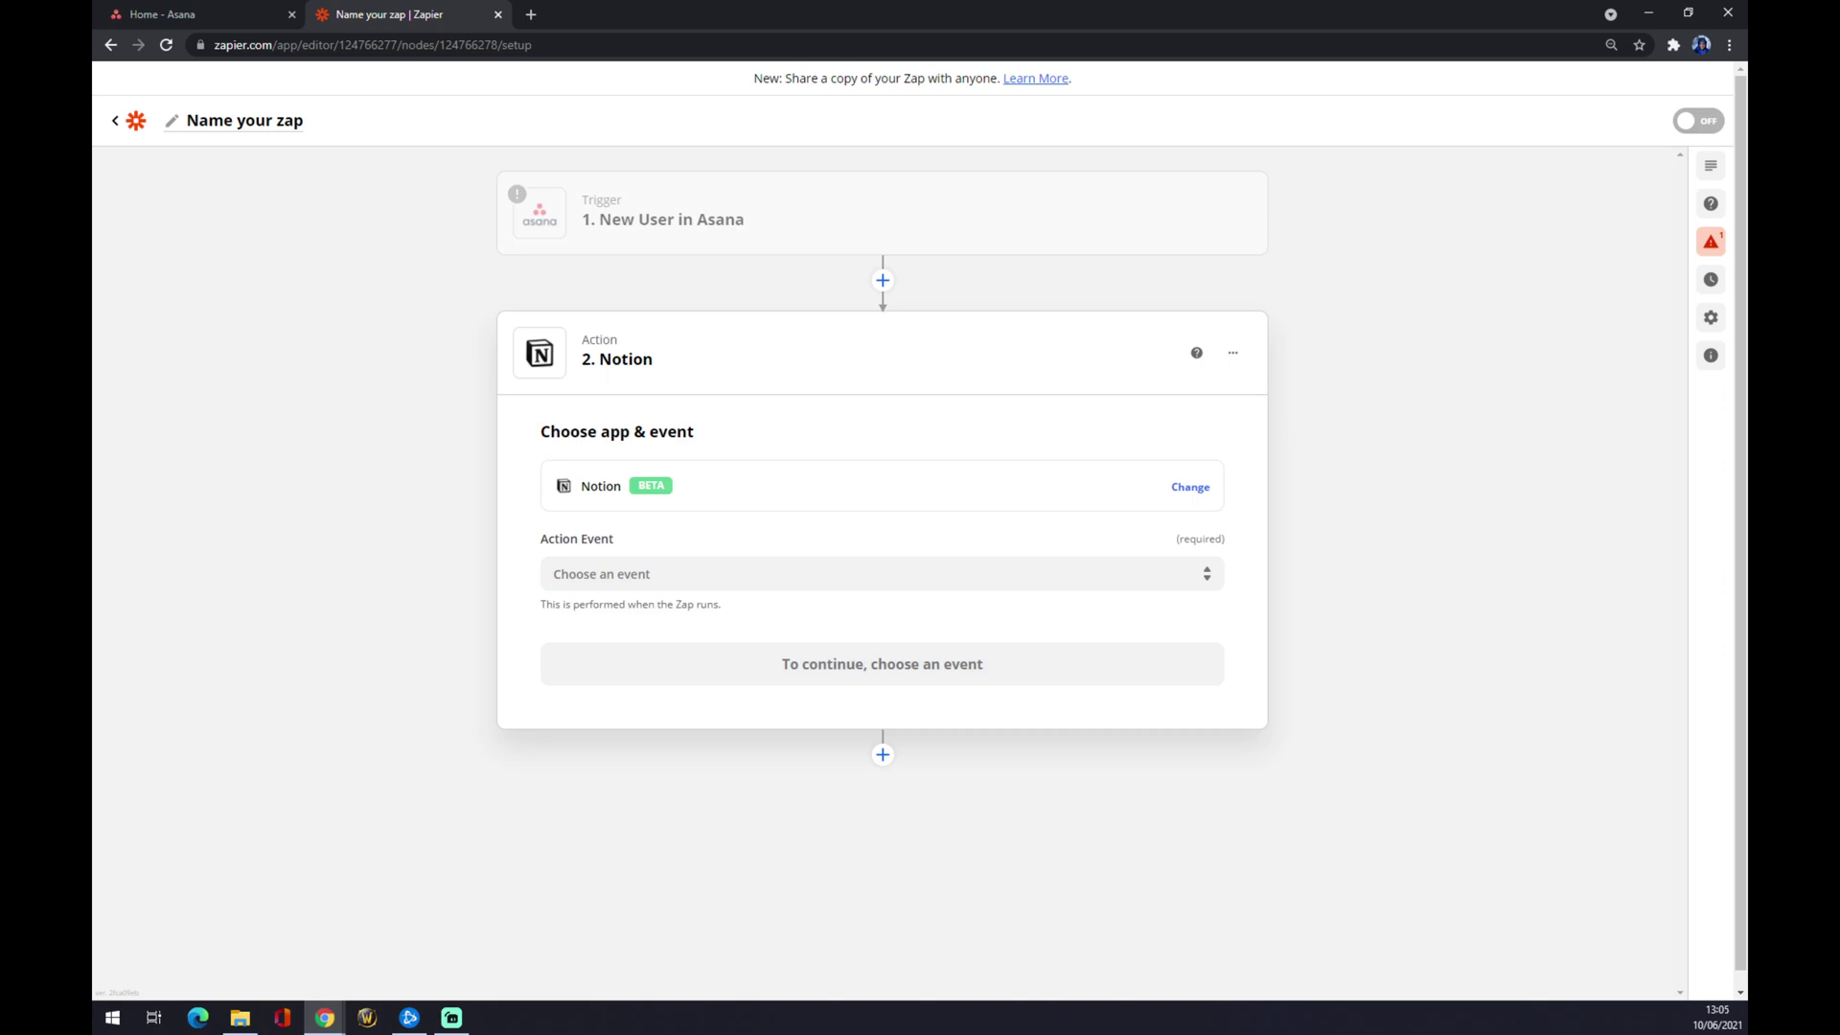
left_click(882, 573)
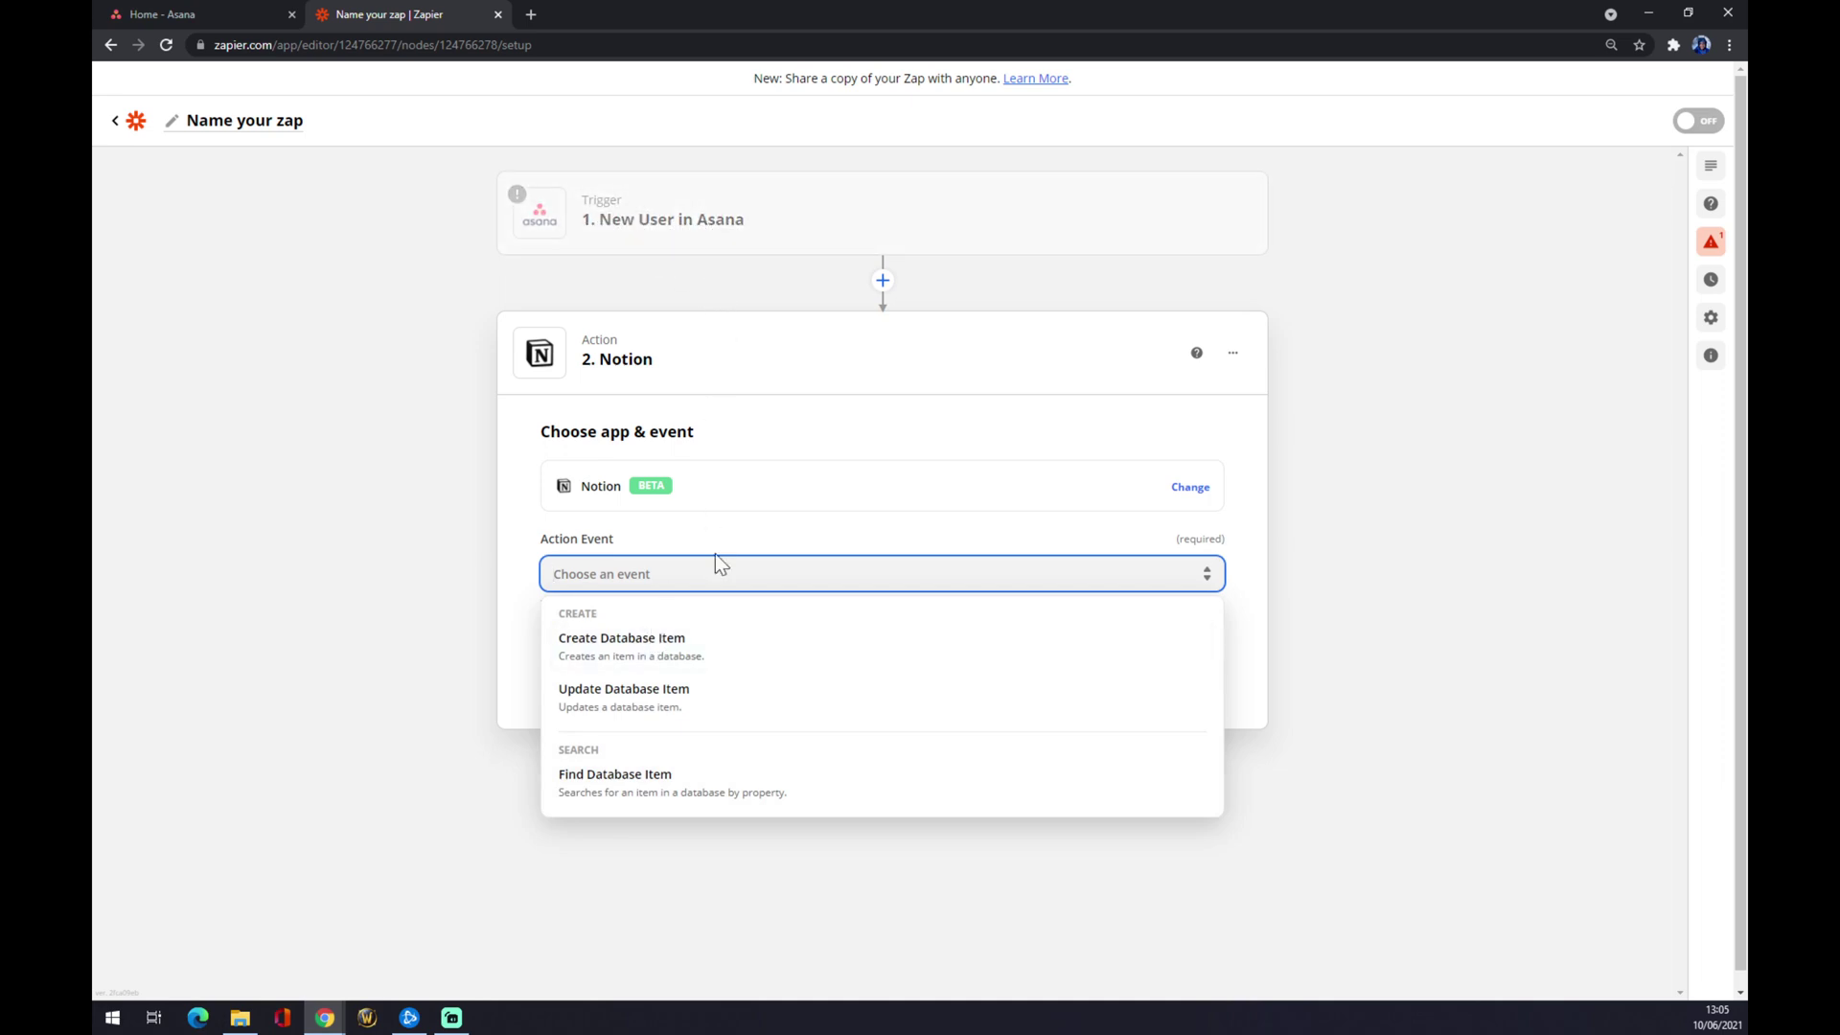
left_click(642, 666)
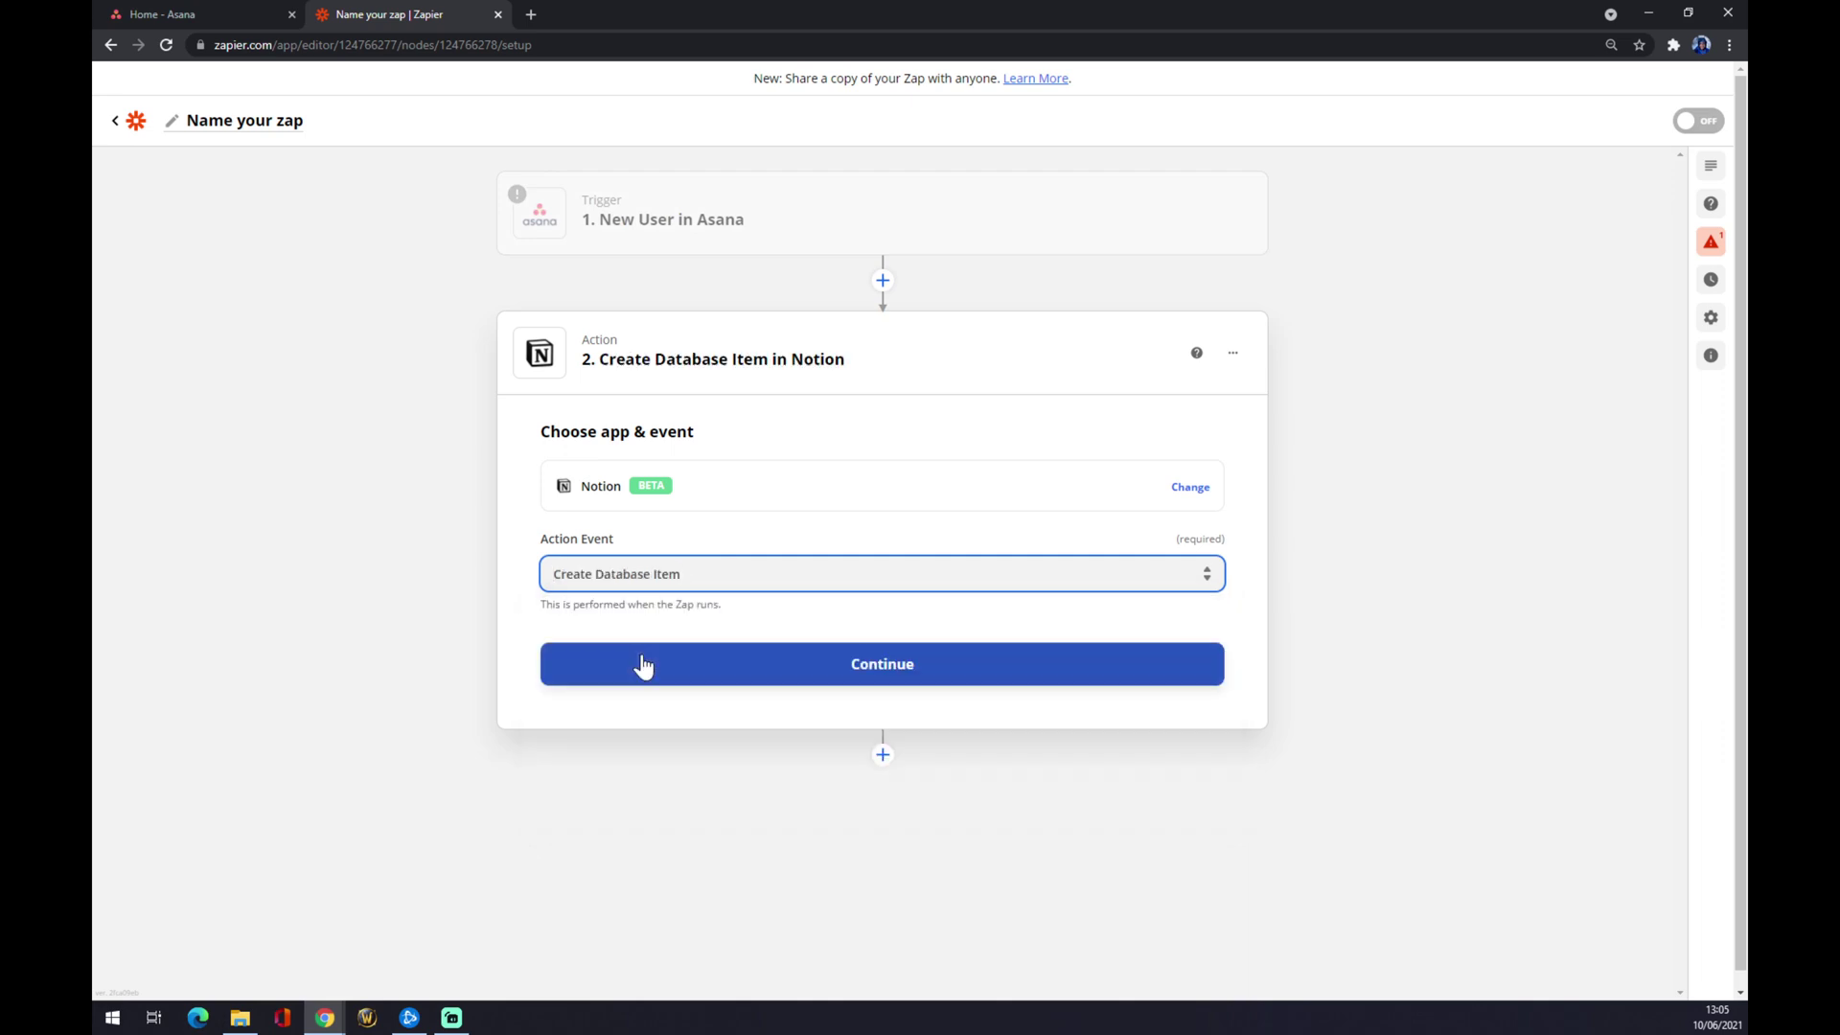
left_click(644, 666)
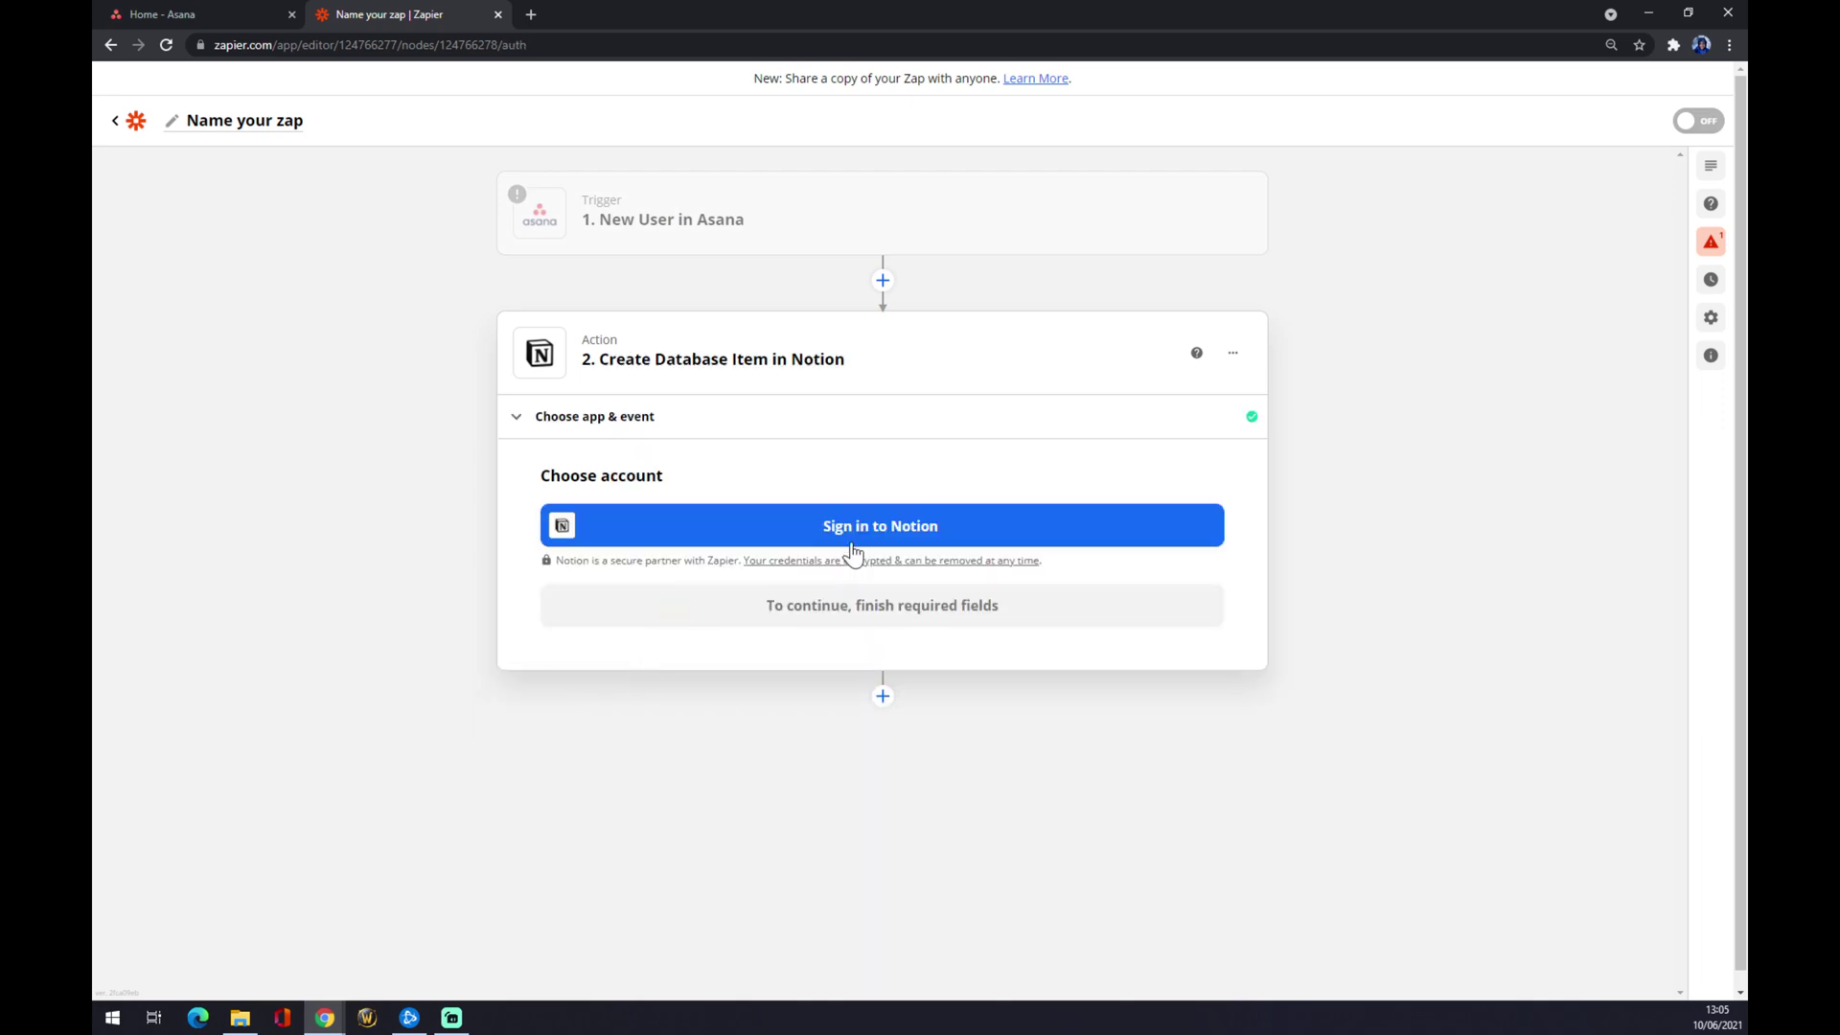